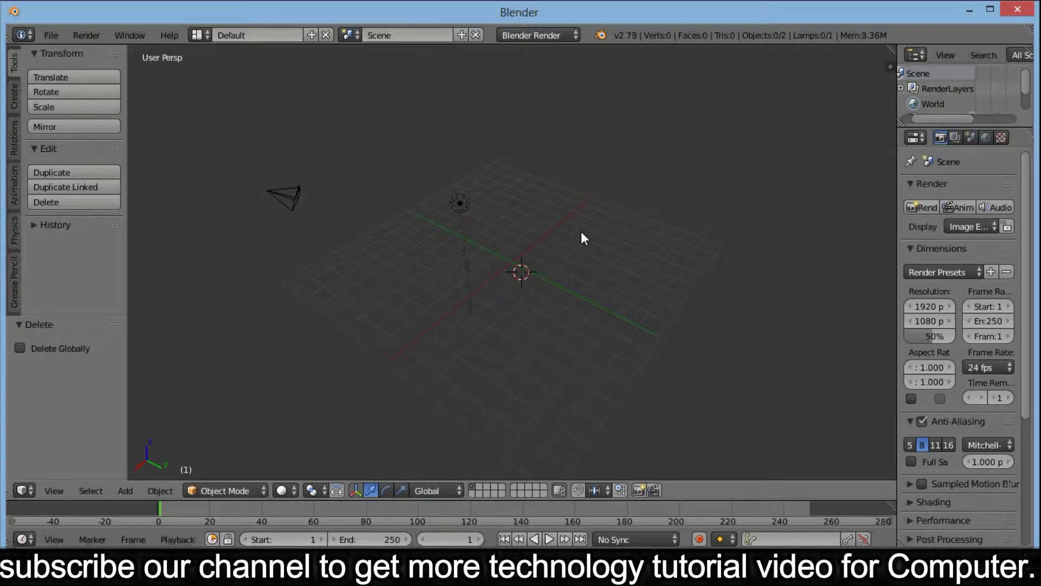
- Zoom the viewport in and out with the mouse wheel
scroll(542, 321, down, 1)
scroll(521, 286, up, 1)
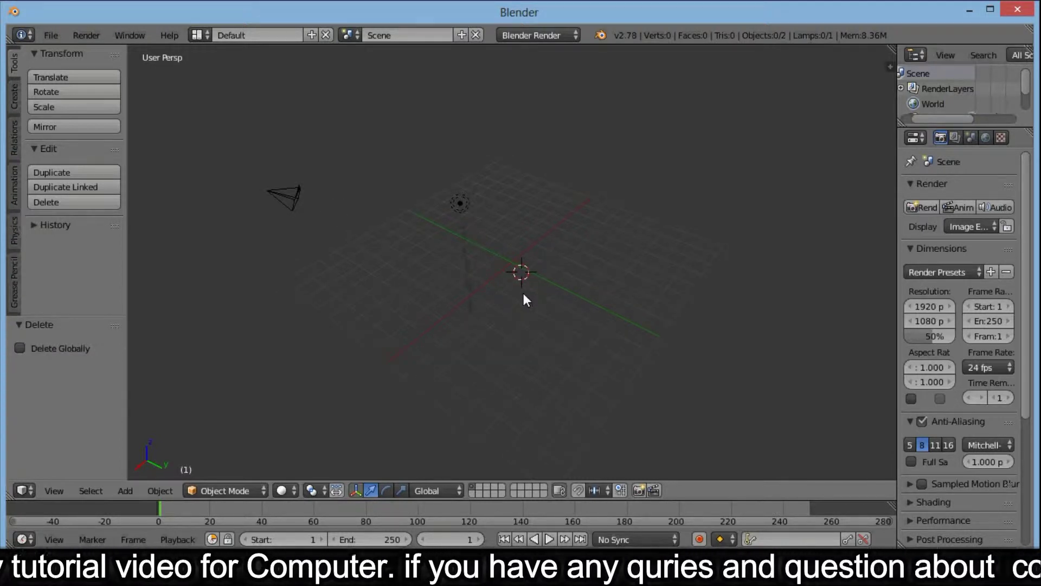
scroll(538, 286, down, 1)
scroll(523, 285, up, 2)
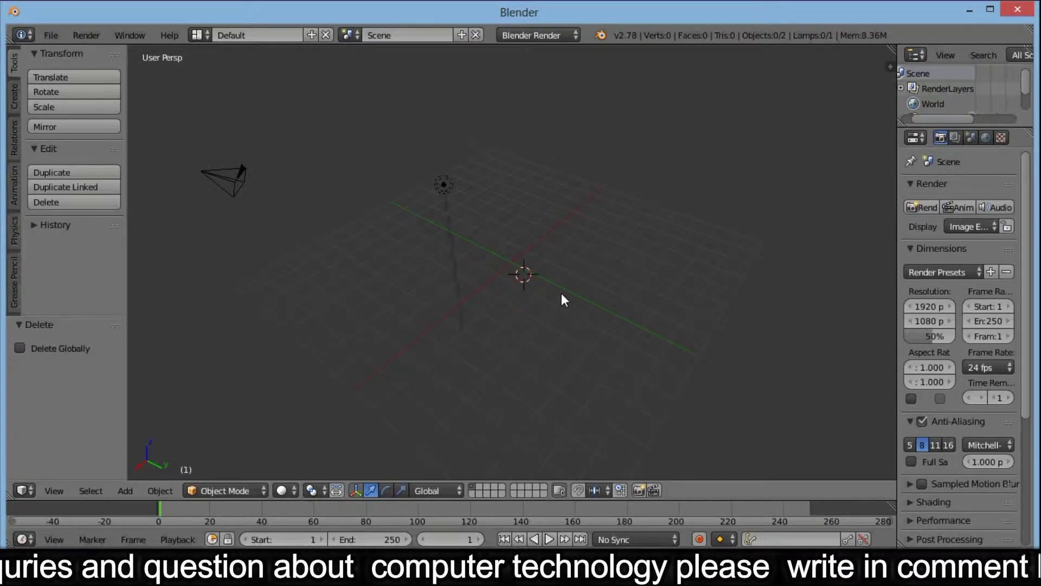
- Orbit the view in numpad steps and freely, then bring up the Add menu
key(KP_4)
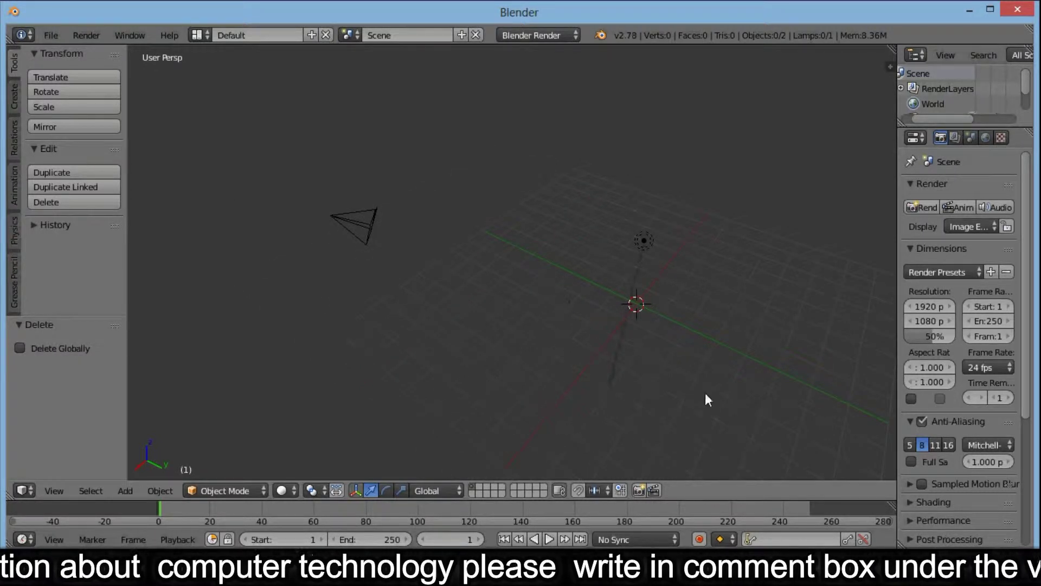
key(KP_4)
key(KP_6)
key(KP_4)
key(KP_4)
key(KP_6)
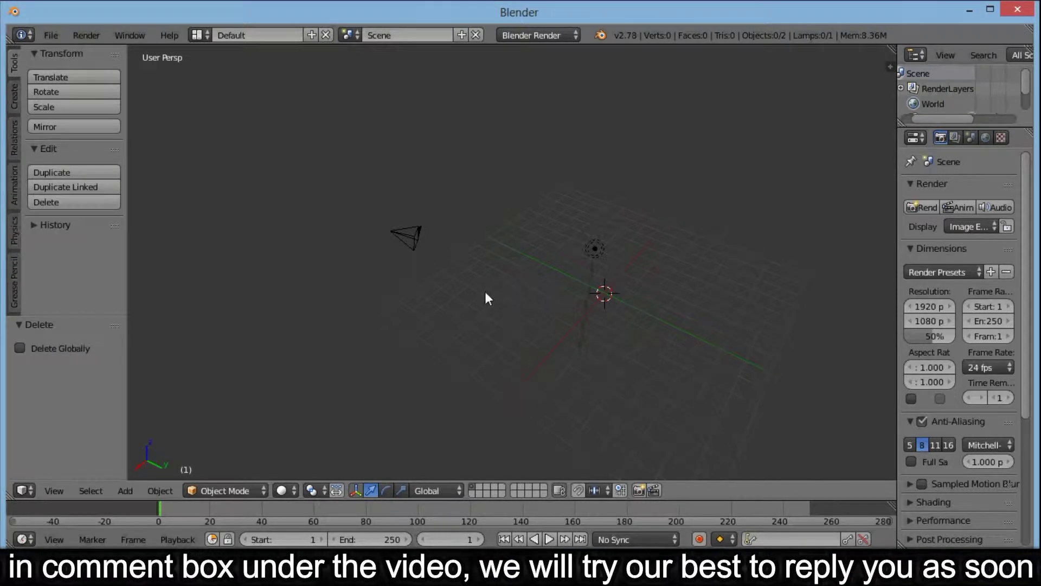
key(KP_6)
key(KP_4)
key(KP_4)
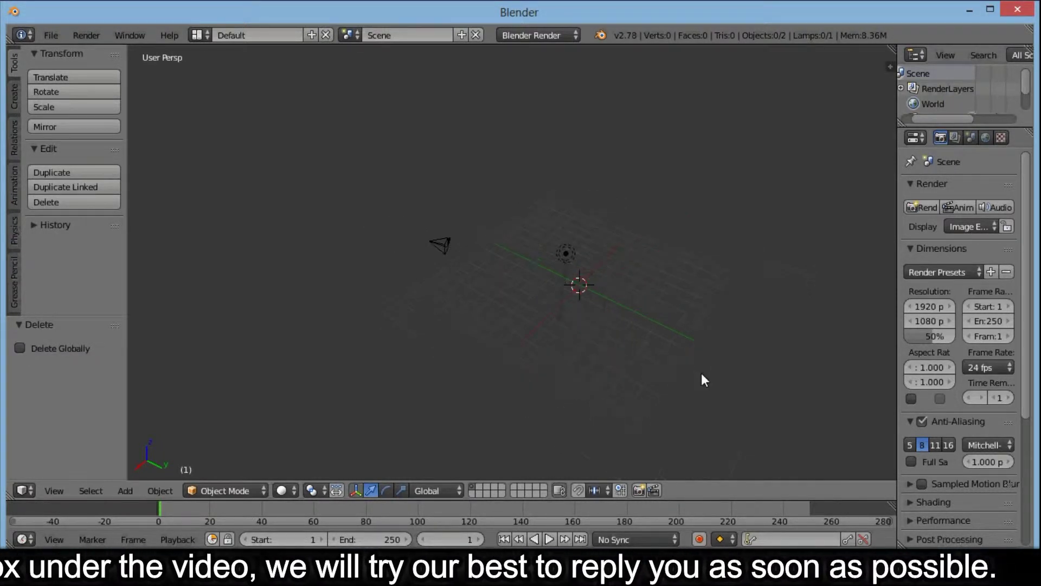
mouse_move(664, 416)
middle_down()
mouse_move(721, 387)
mouse_move(595, 293)
middle_up()
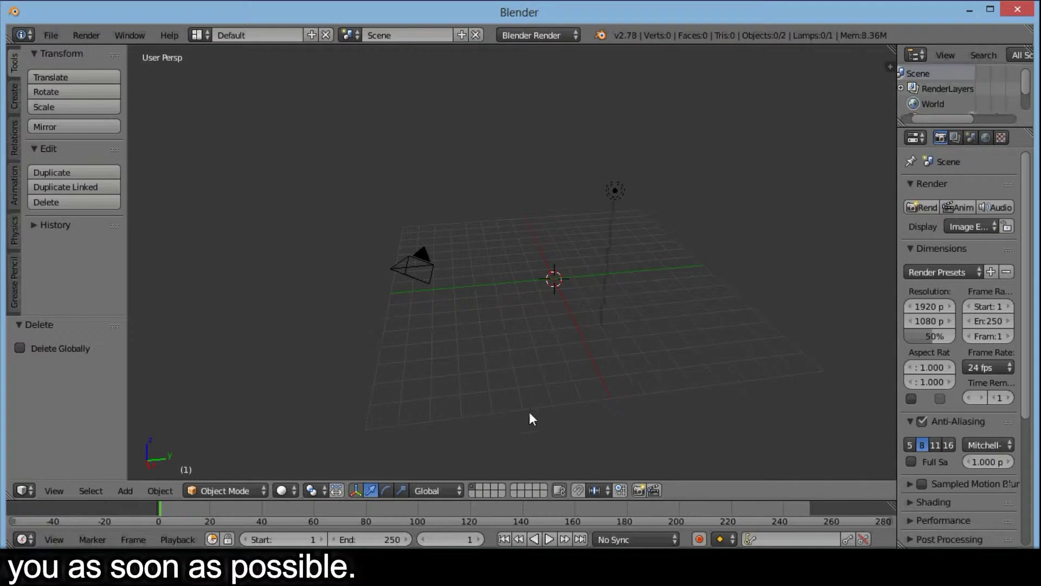
key(shift+a)
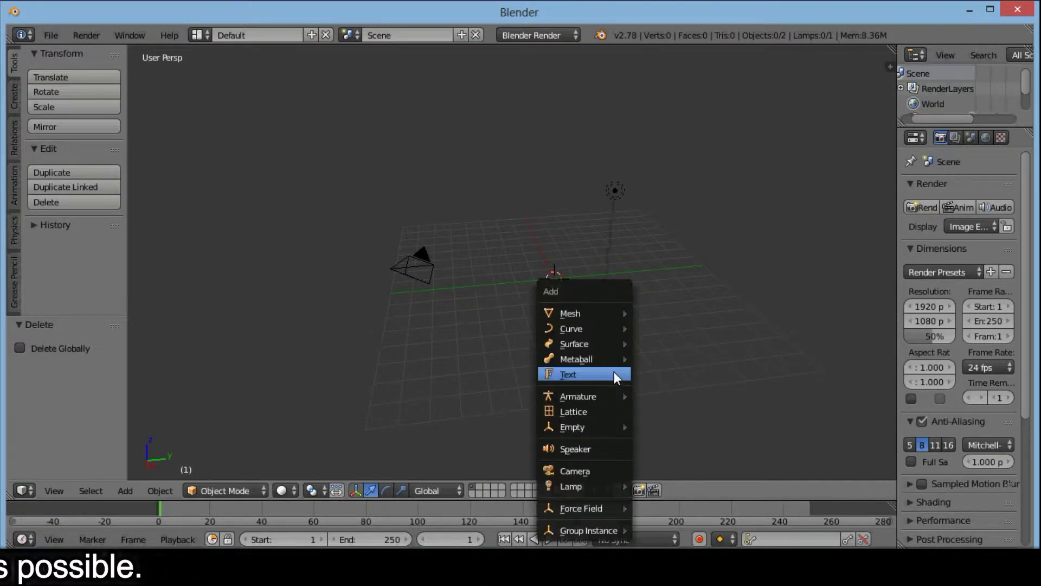
mouse_move(571, 313)
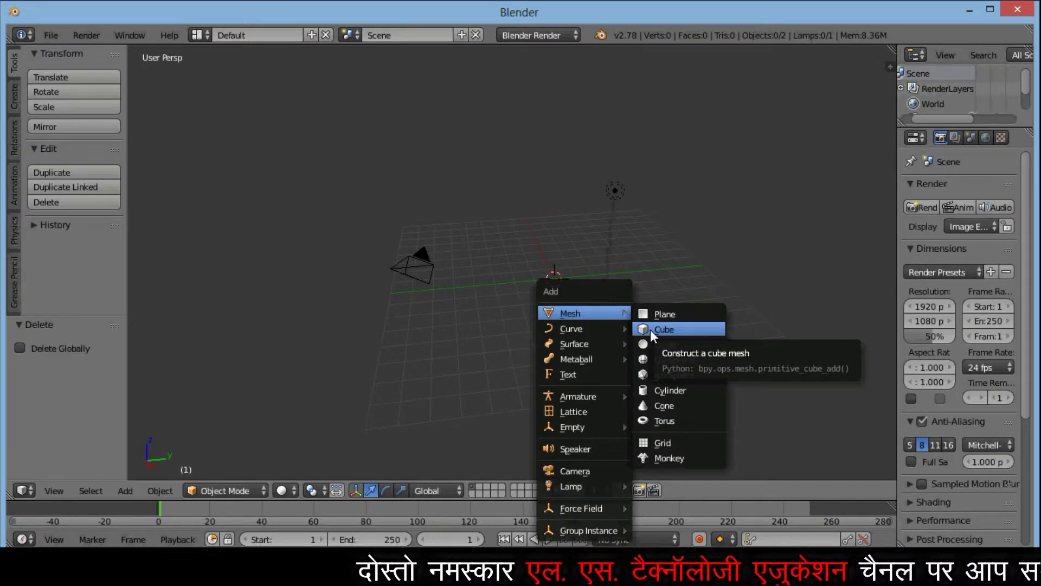
- Add a cube mesh to the scene and zoom in on it
click(650, 329)
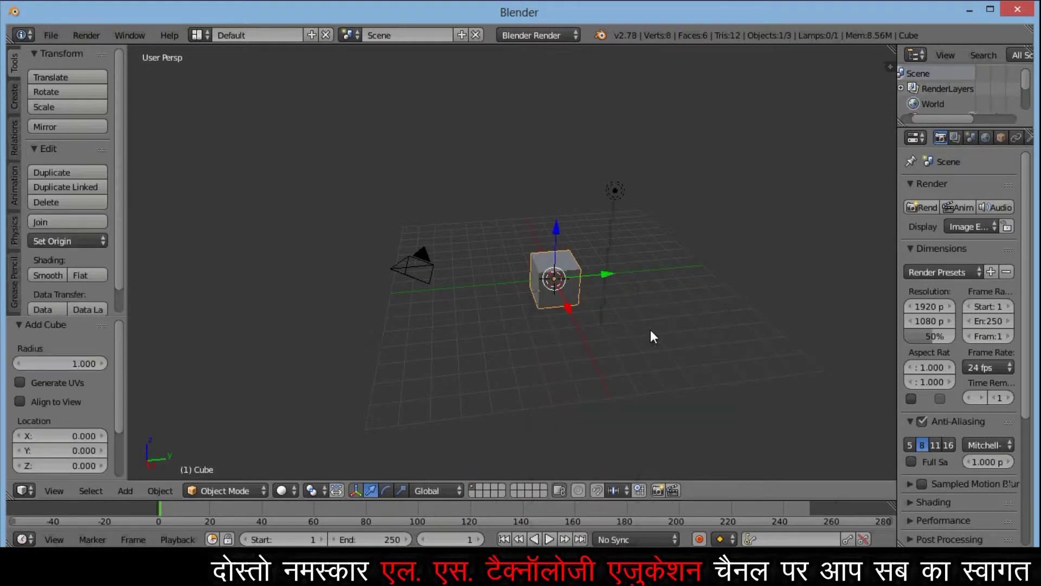
scroll(593, 287, up, 2)
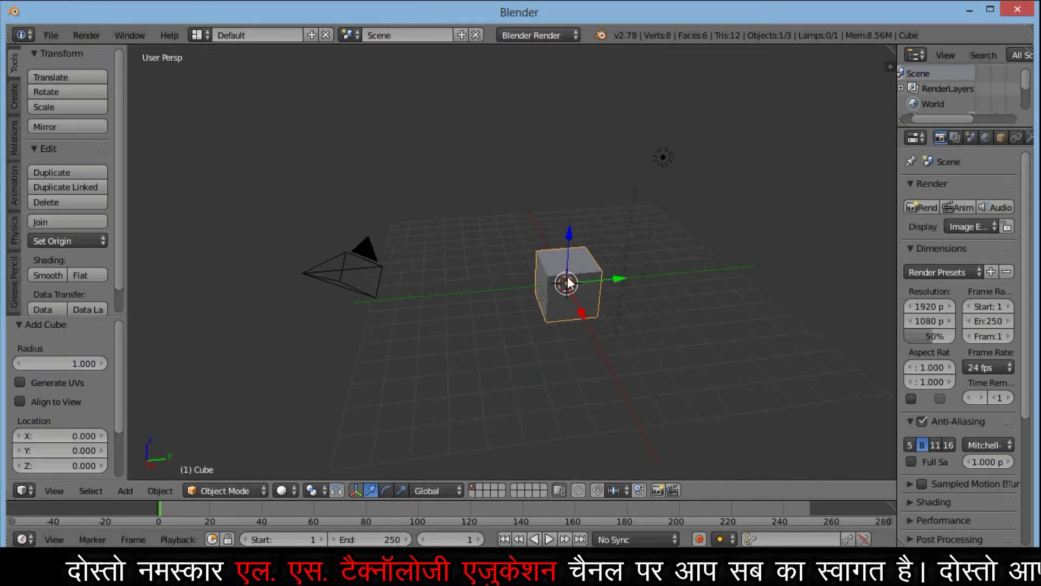
scroll(594, 282, up, 1)
scroll(608, 290, up, 1)
scroll(635, 320, up, 1)
scroll(673, 342, down, 1)
scroll(596, 334, up, 2)
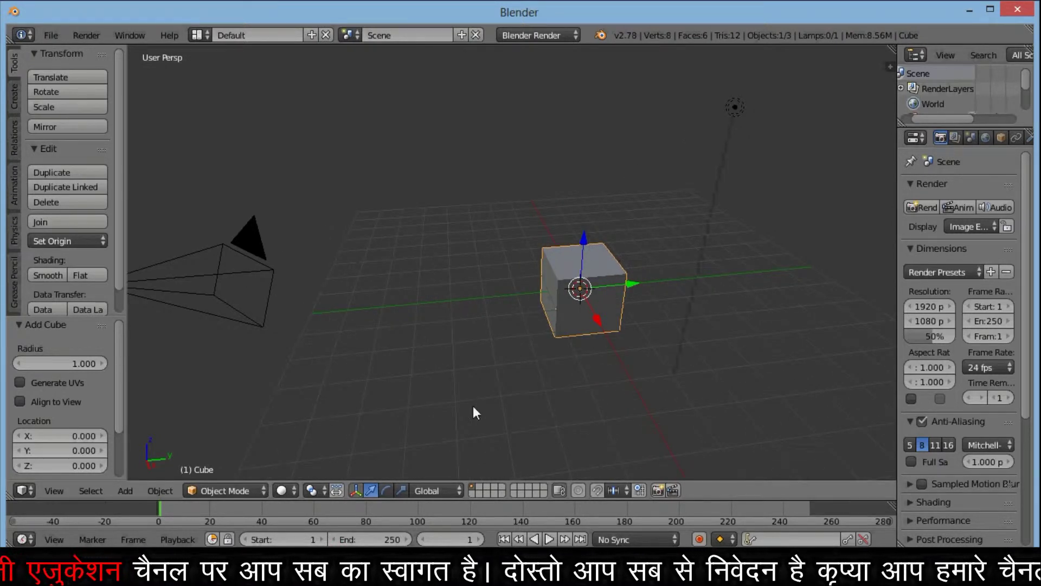
- Move the cube along Z to 0.221, then -0.266 along X
mouse_move(583, 240)
mouse_down()
mouse_move(590, 131)
mouse_move(587, 181)
mouse_up()
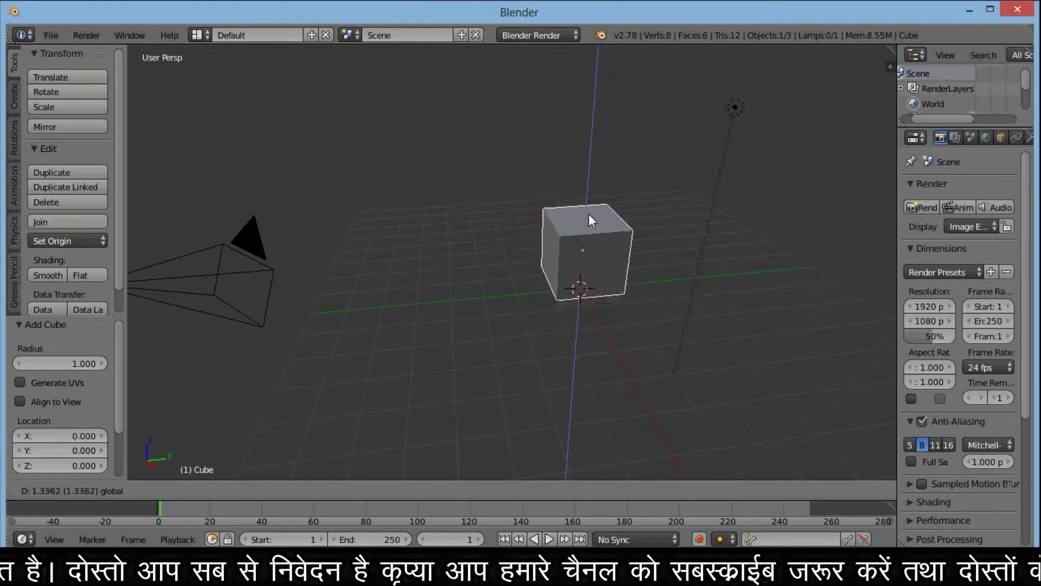
drag(587, 181, 583, 235)
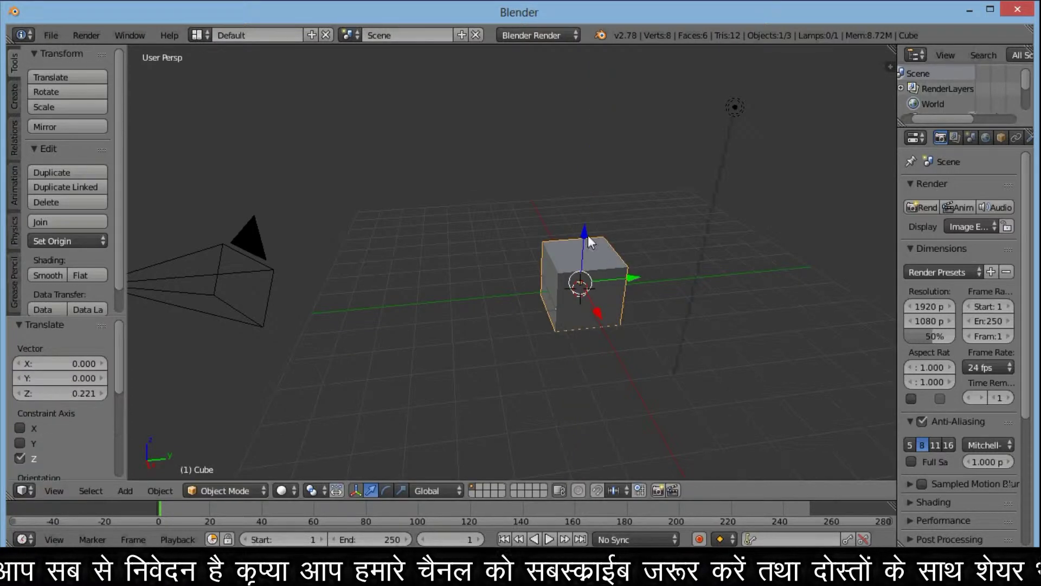
mouse_move(626, 277)
mouse_down()
mouse_move(679, 283)
mouse_move(586, 293)
mouse_move(569, 259)
mouse_move(611, 345)
mouse_move(596, 308)
mouse_up()
click(596, 309)
middle_drag(520, 322, 612, 337)
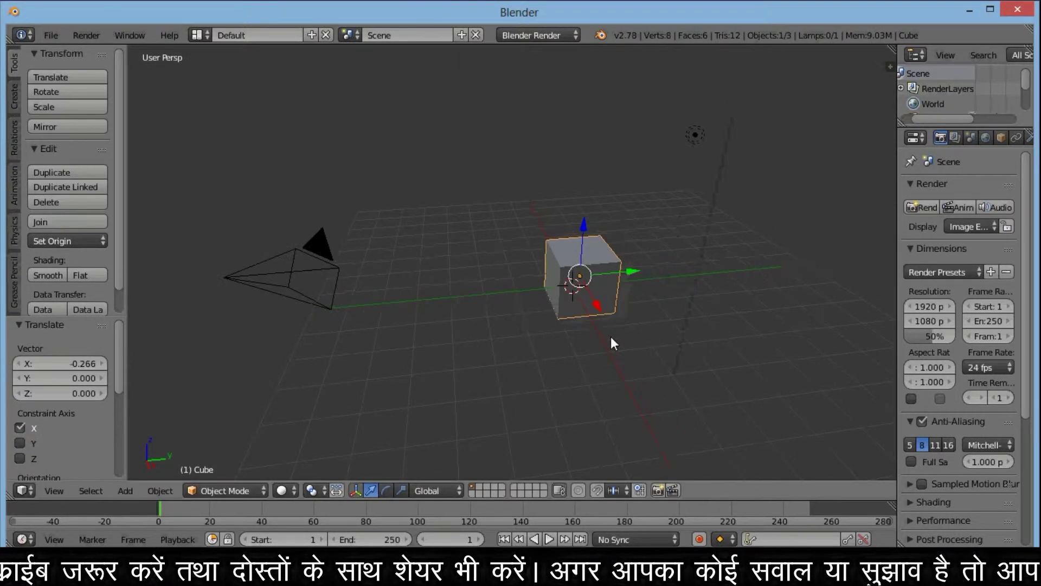
scroll(674, 339, down, 4)
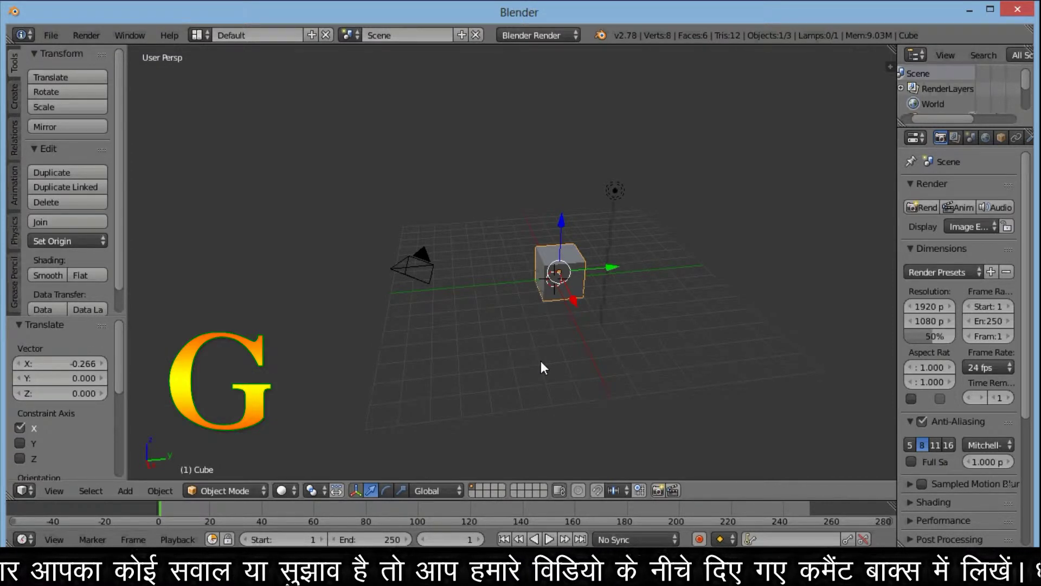
key(g)
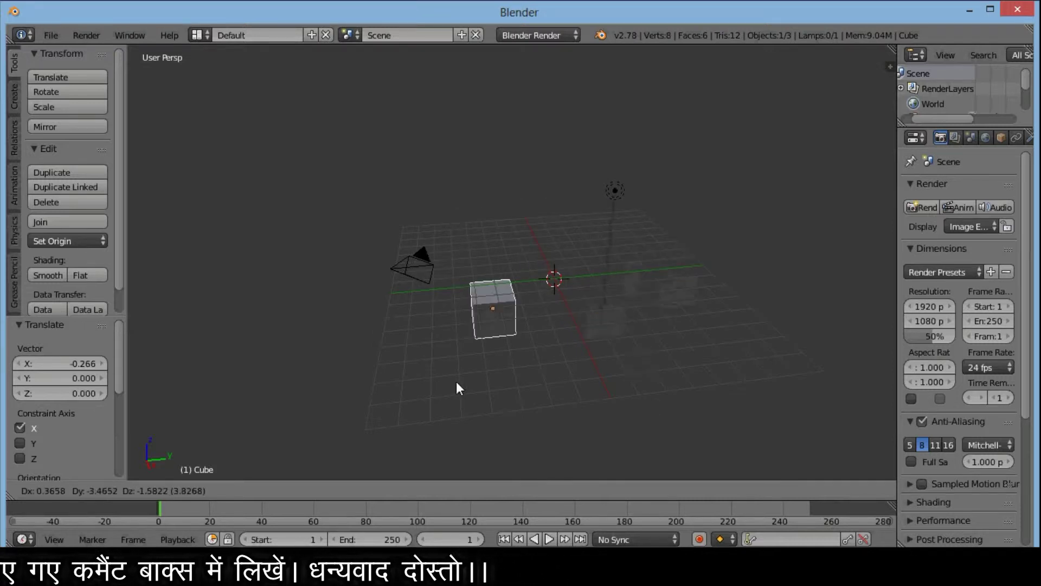
click(551, 367)
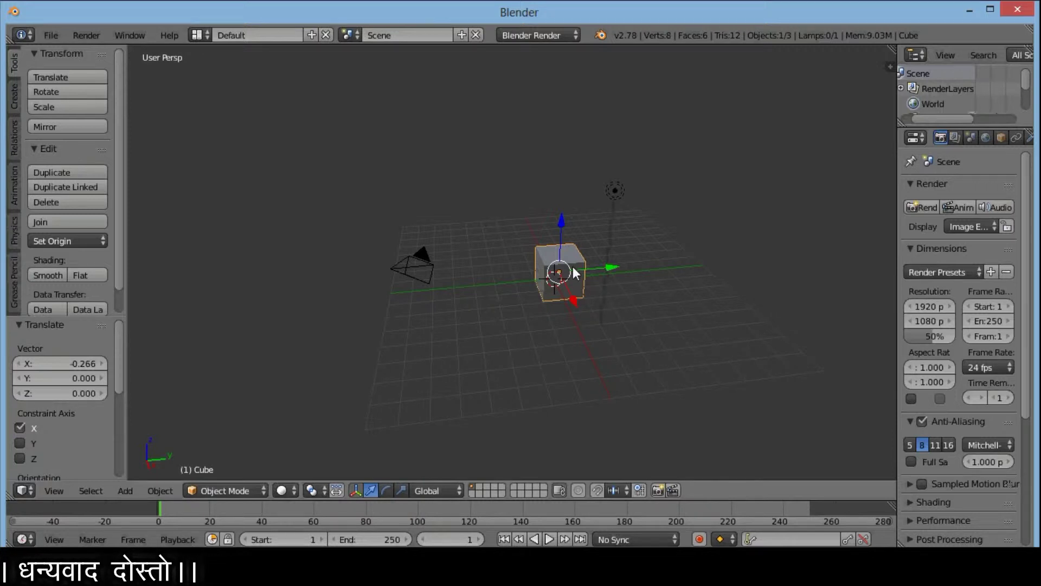
mouse_move(595, 251)
middle_down()
mouse_move(629, 235)
mouse_move(634, 259)
middle_up()
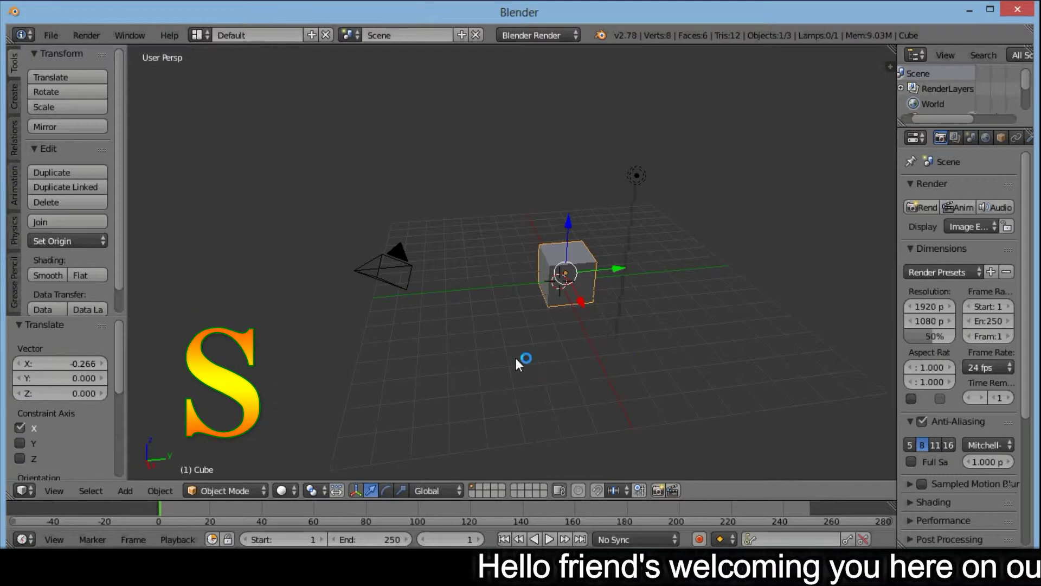
- Try scaling the cube, cancel it, and dismiss the notification popup
key(s)
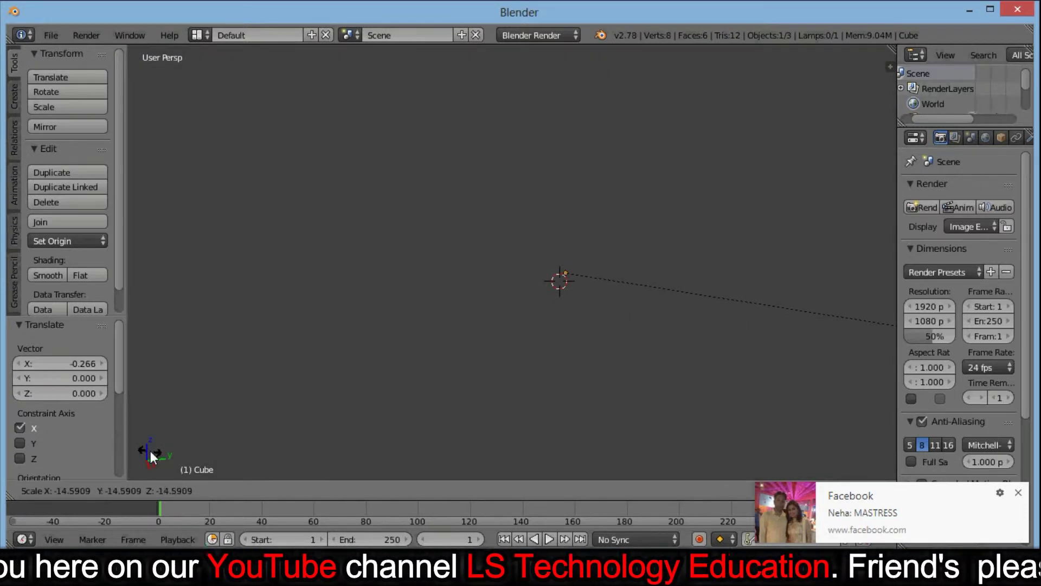
key(Escape)
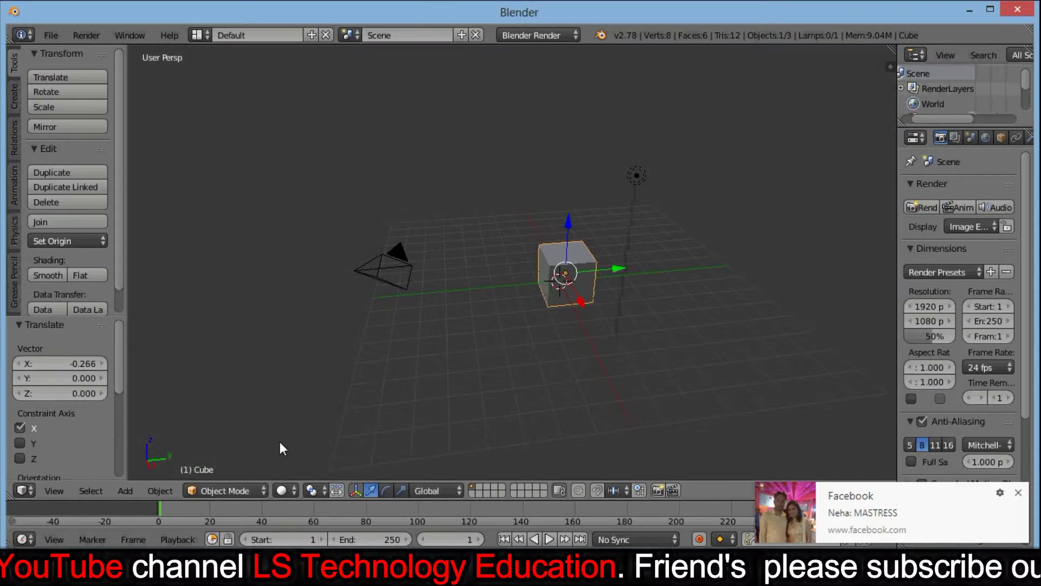
click(1018, 493)
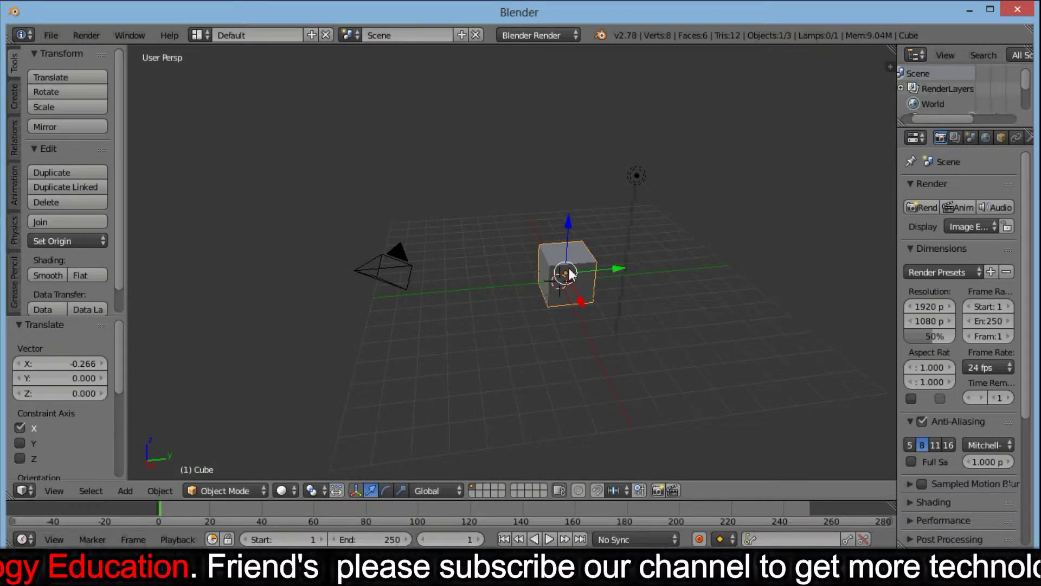
scroll(569, 276, up, 2)
- Scale the cube again and confirm it, then start a scale constrained to Z
key(s)
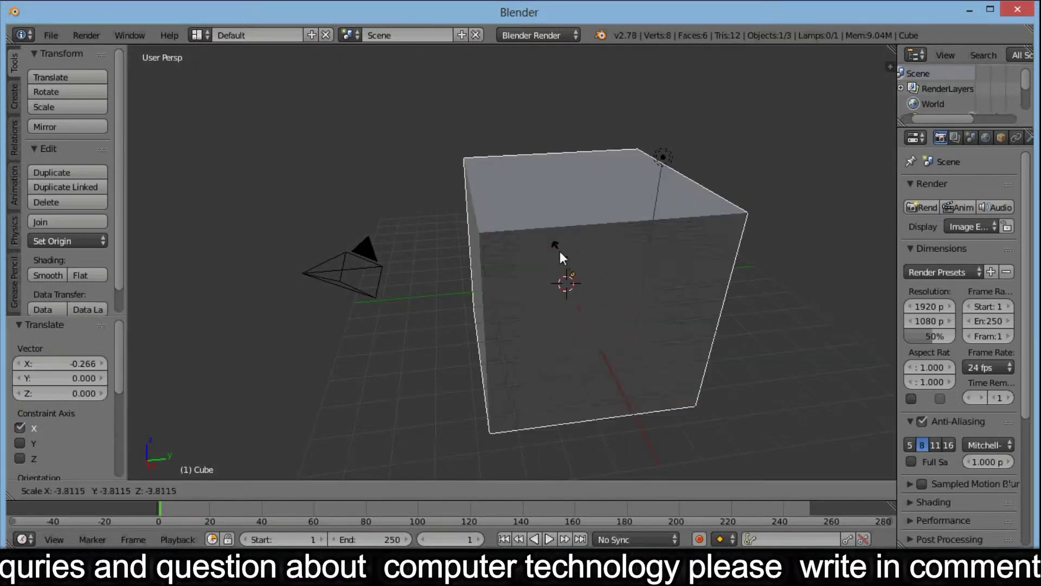
click(580, 274)
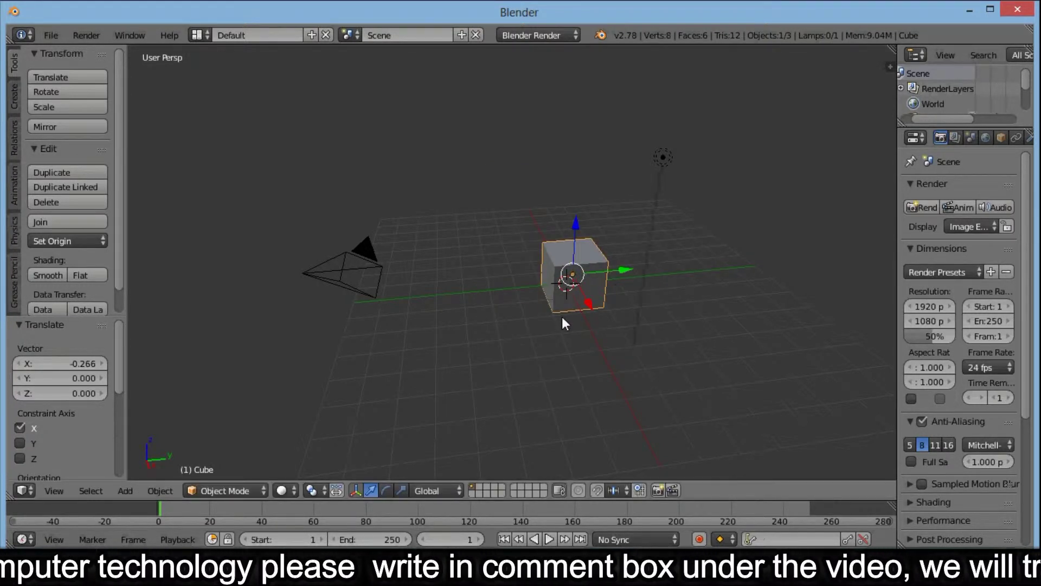
key(s)
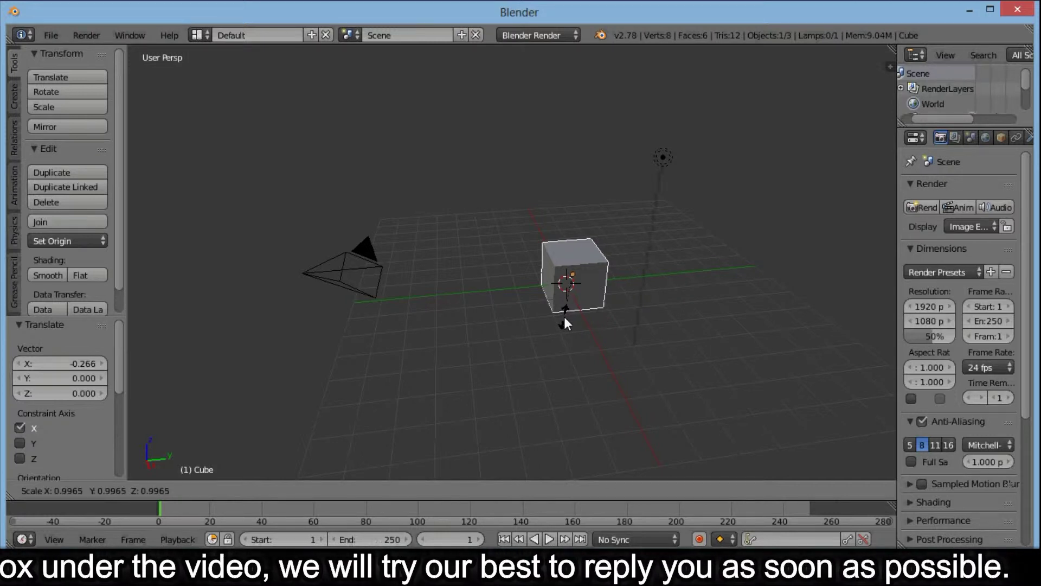
key(z)
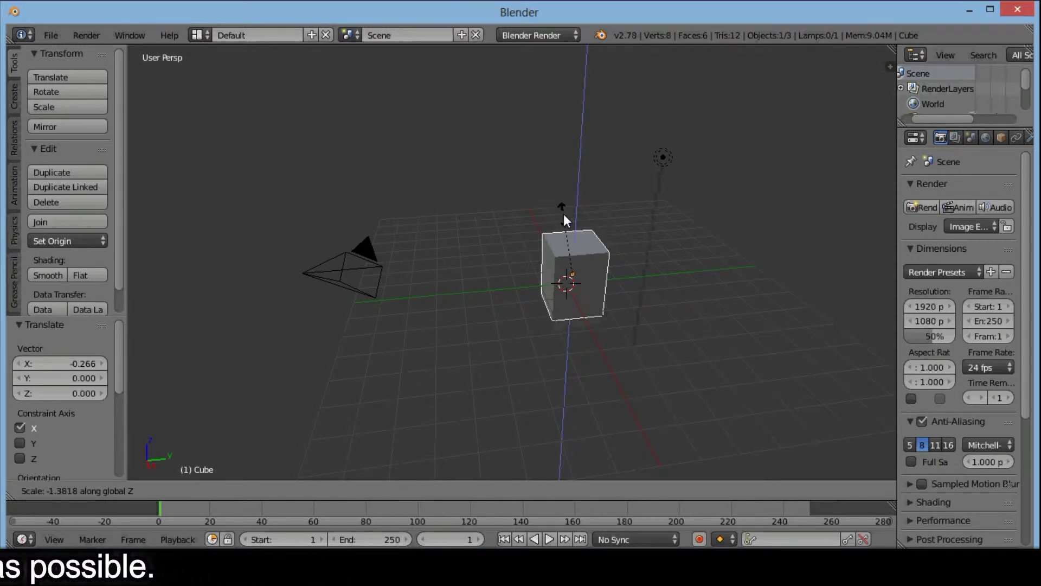
- Switch the scale constraint to Y, then X, and cancel to keep the original size
key(y)
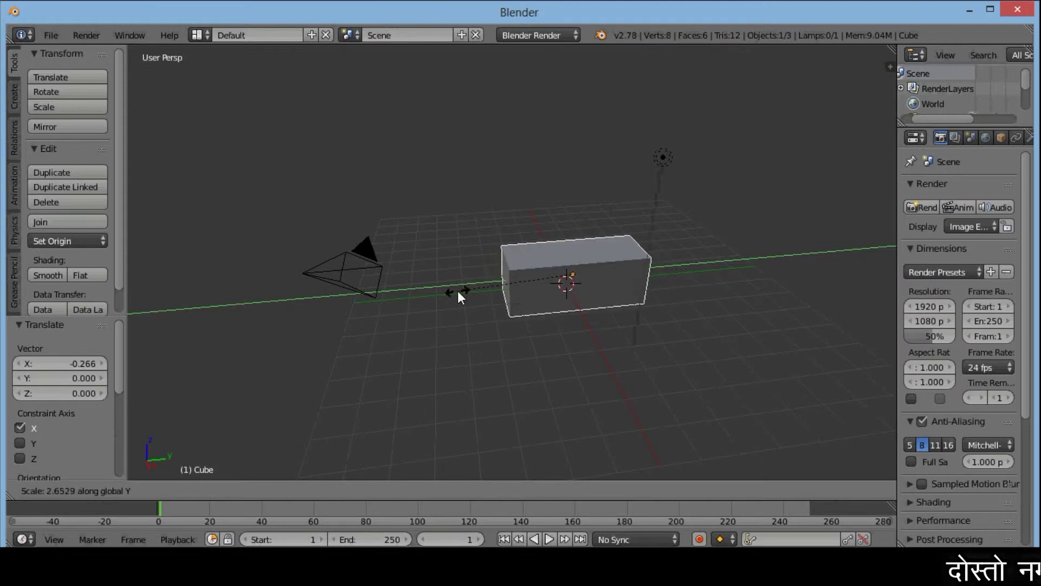
key(x)
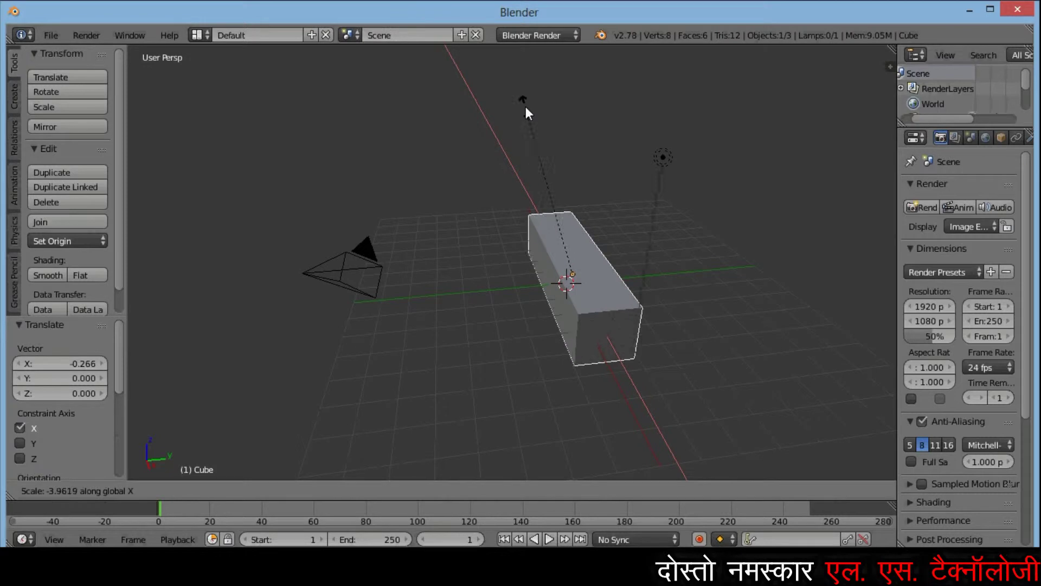
key(Escape)
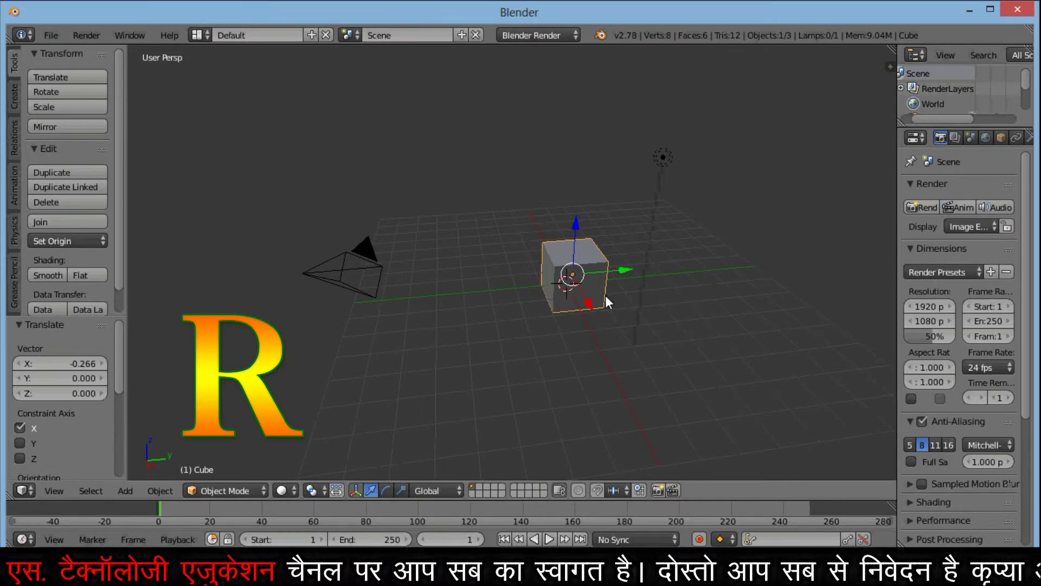
key(r)
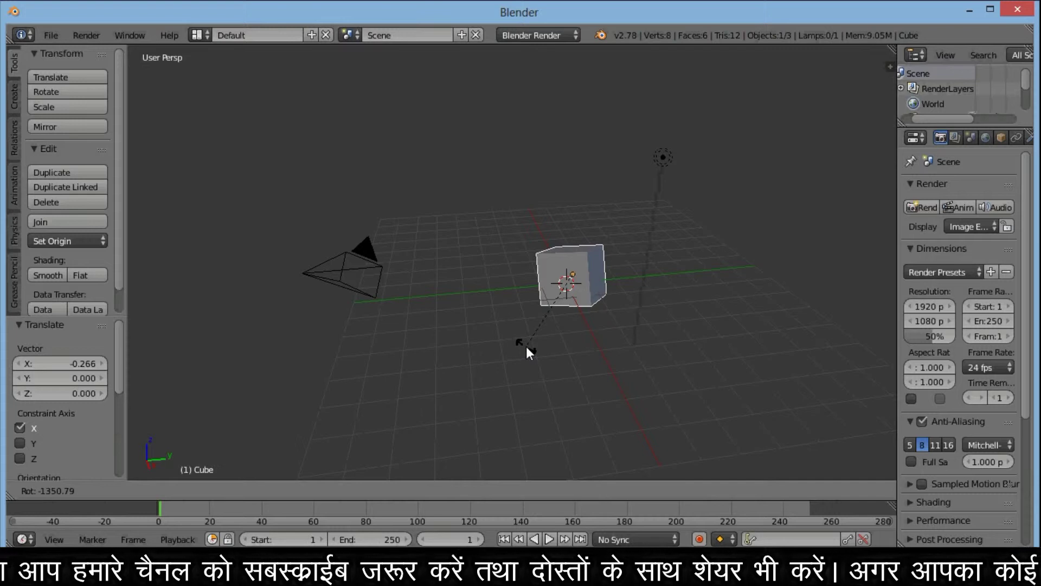
key(x)
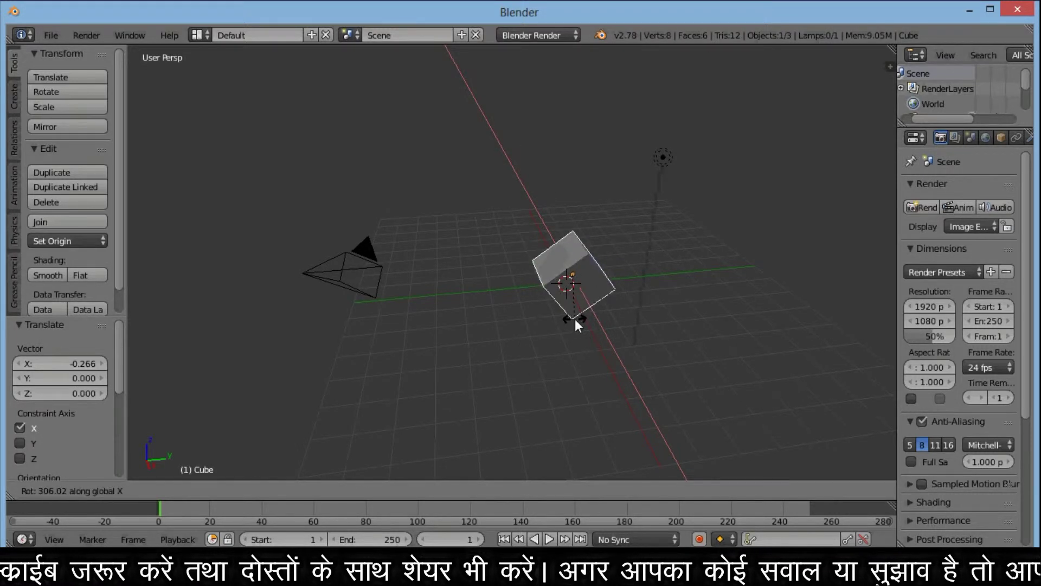
key(y)
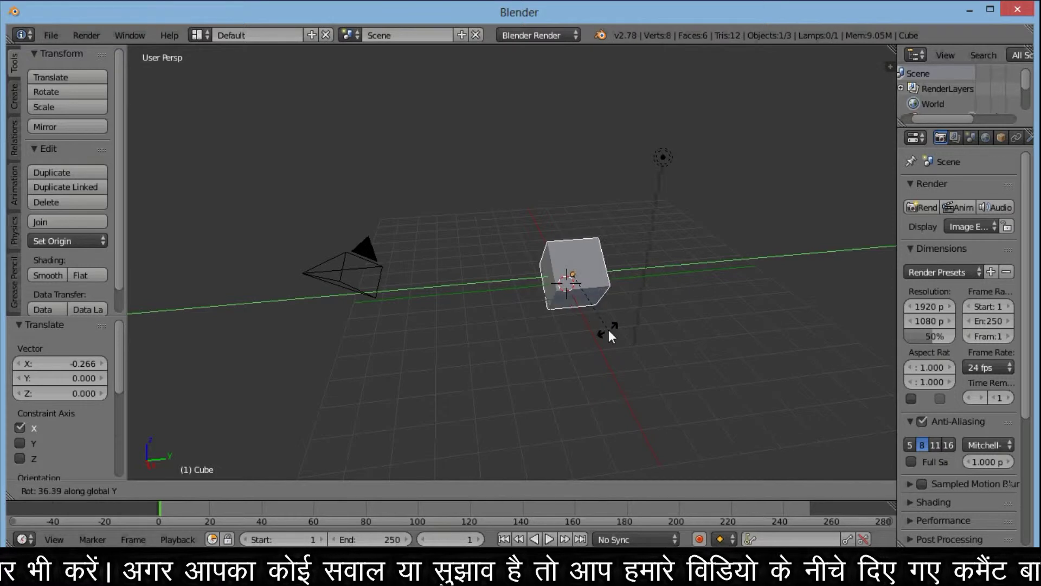
key(z)
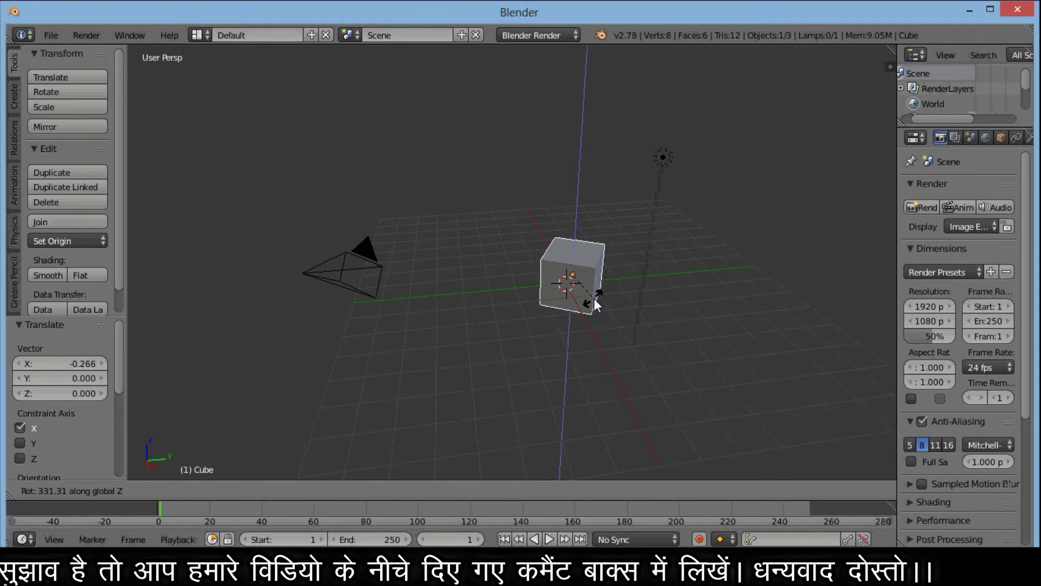
key(Escape)
scroll(594, 293, up, 2)
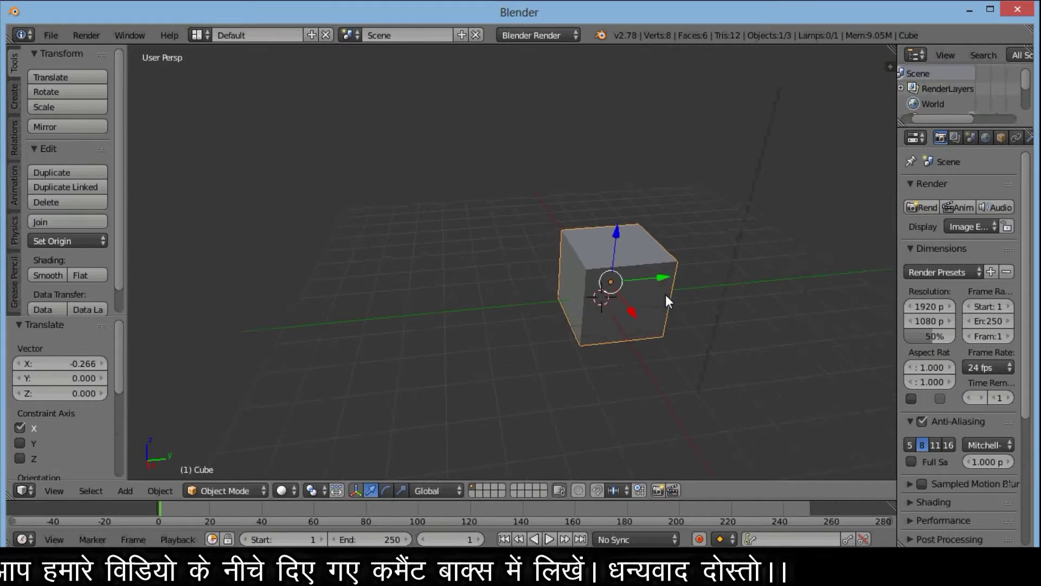
scroll(678, 310, up, 1)
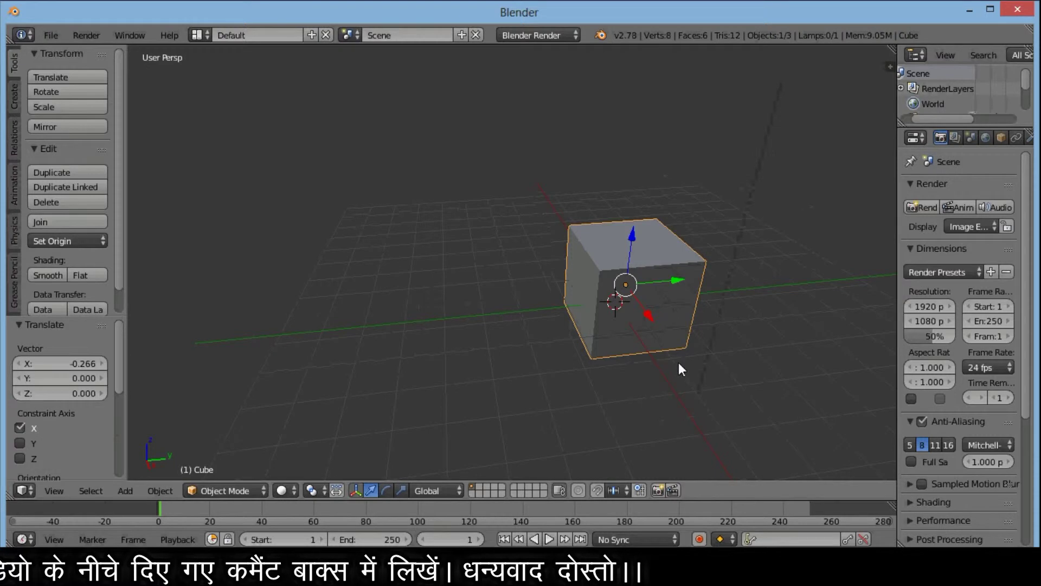
scroll(691, 342, up, 1)
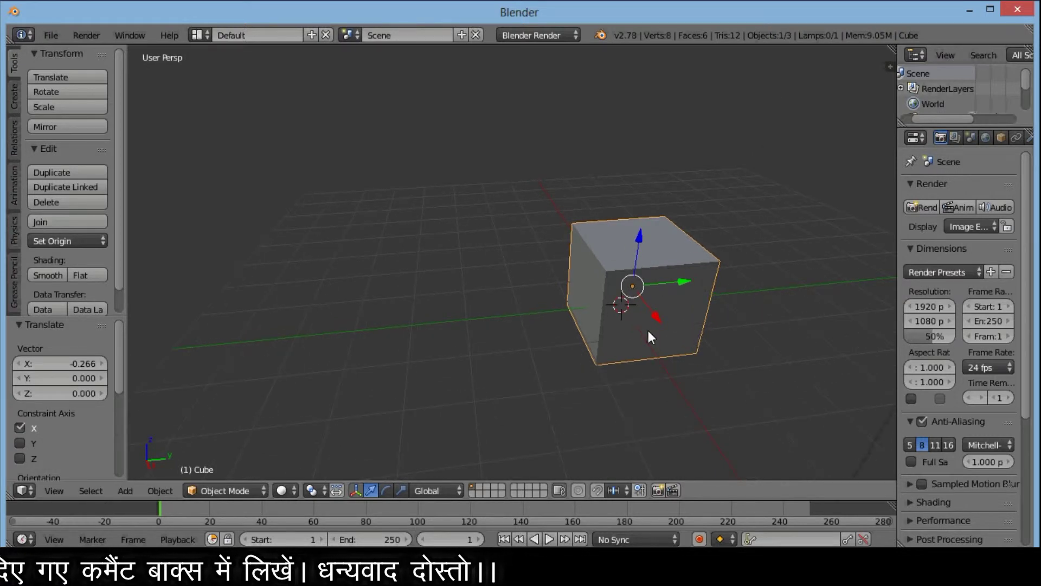
key(r)
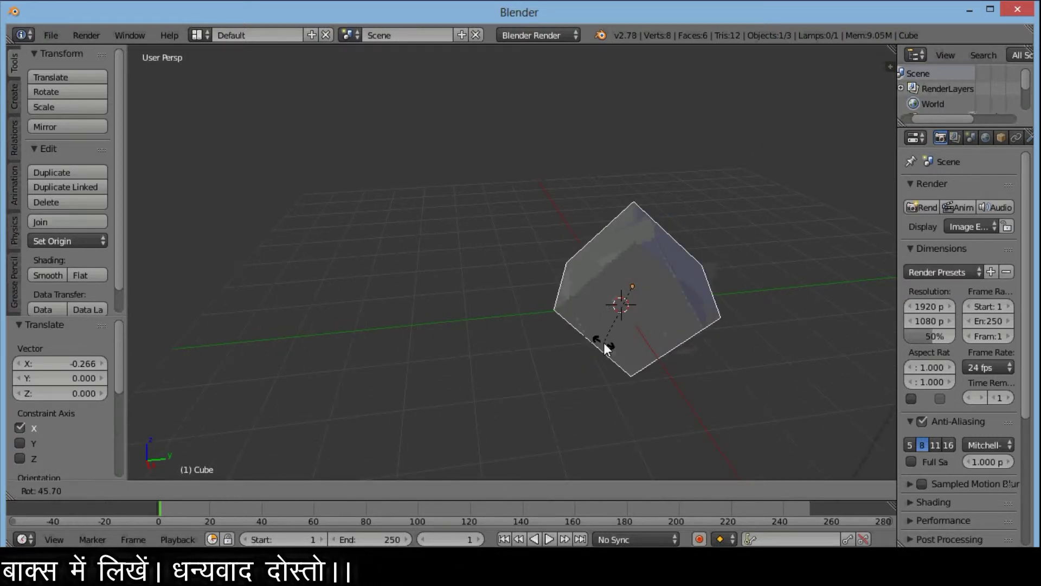
key(y)
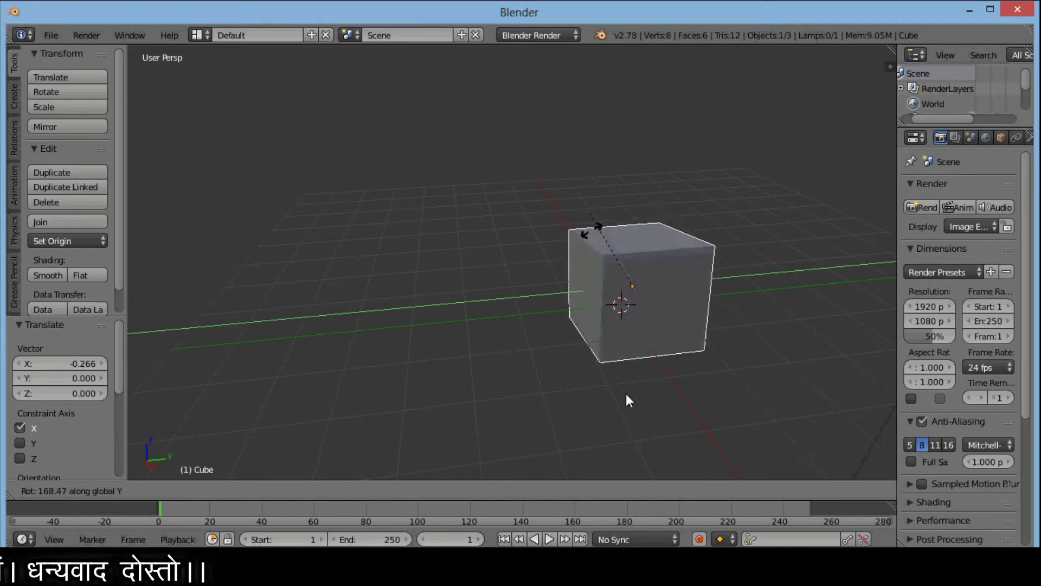
key(x)
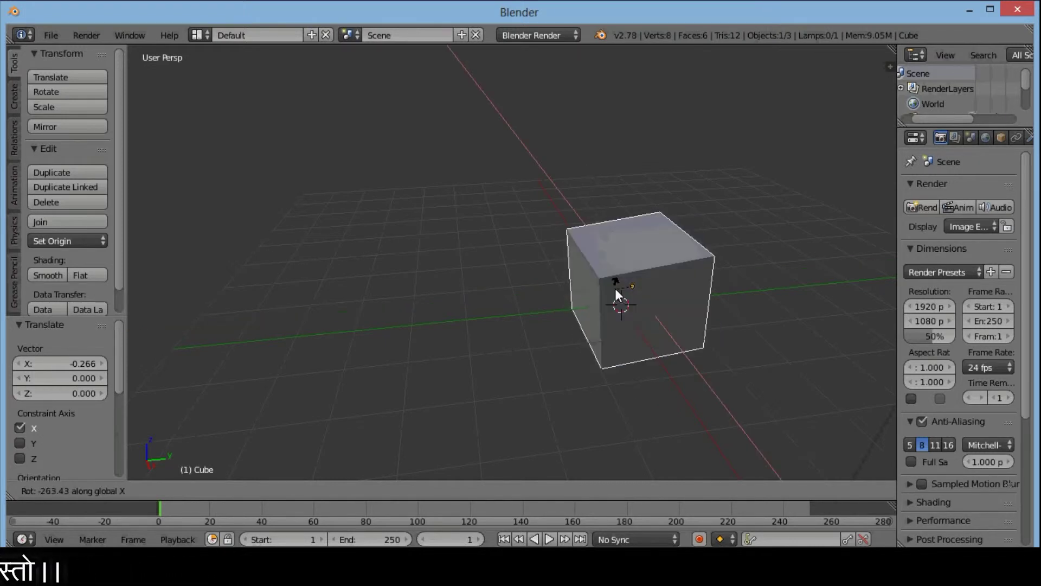
key(z)
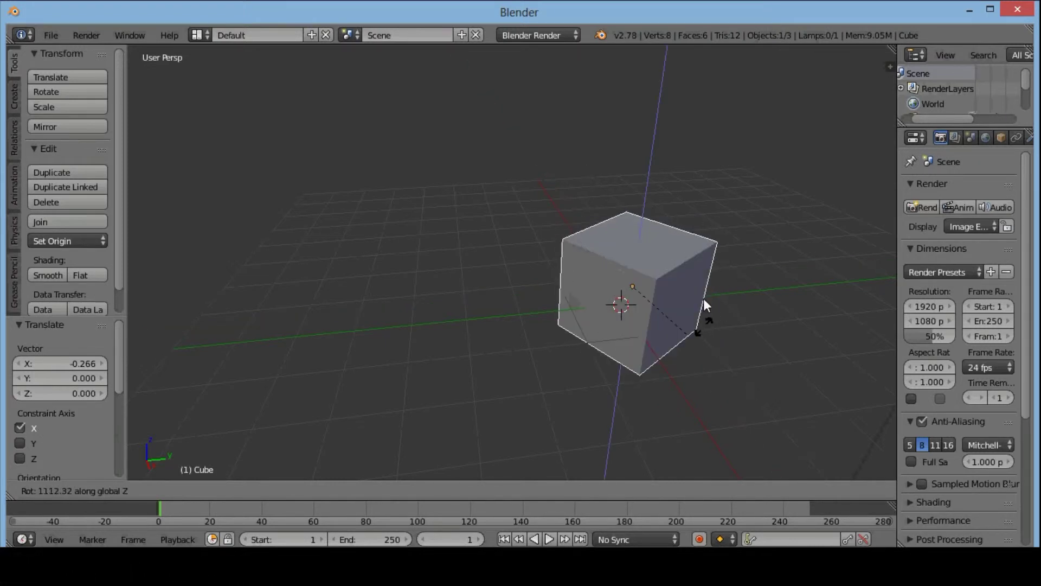
key(Escape)
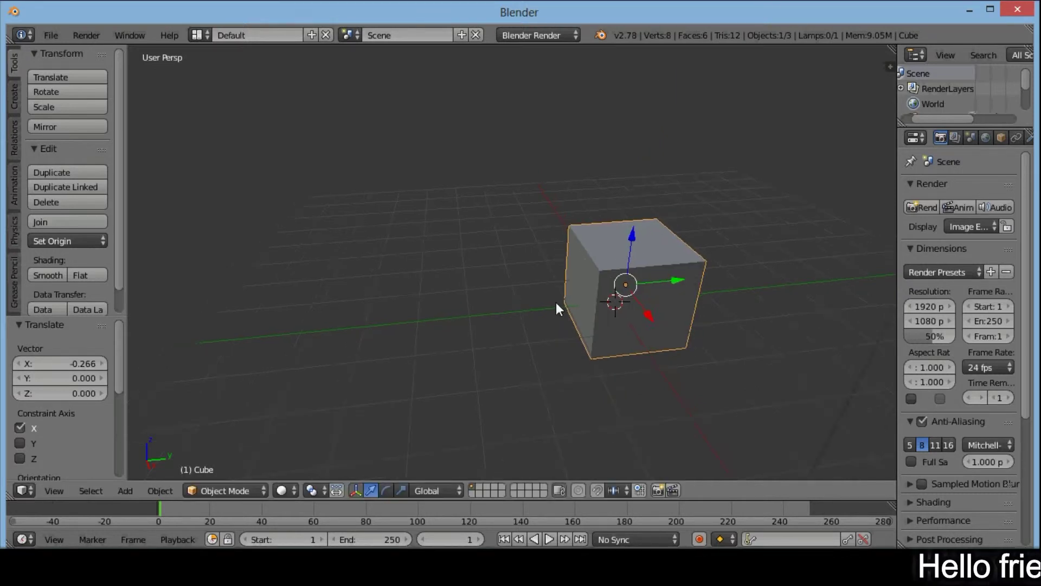
scroll(556, 301, down, 5)
scroll(772, 304, up, 2)
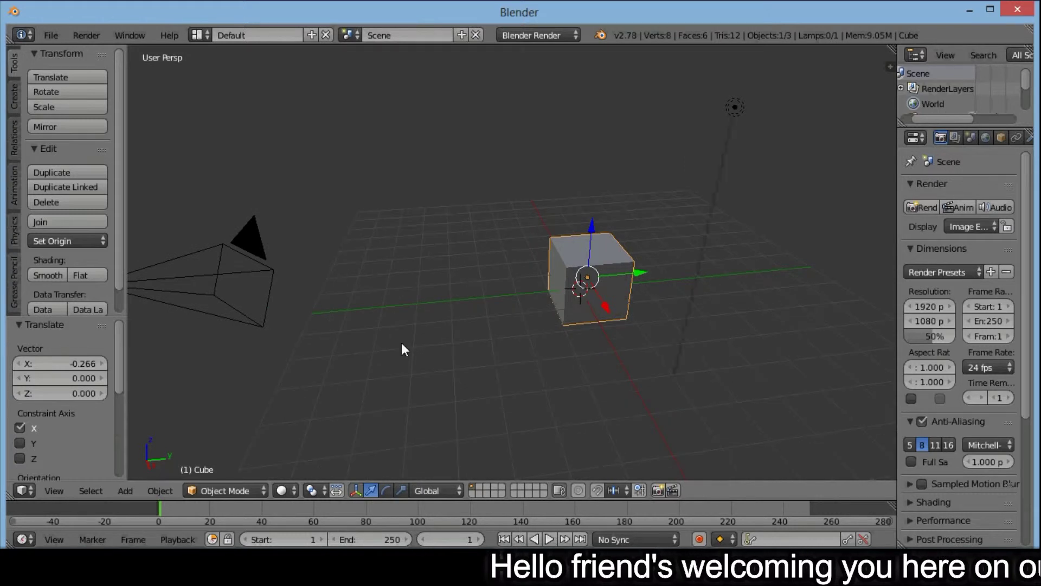
- Centre the 3D view on the selected cube with numpad period
key(KP_Decimal)
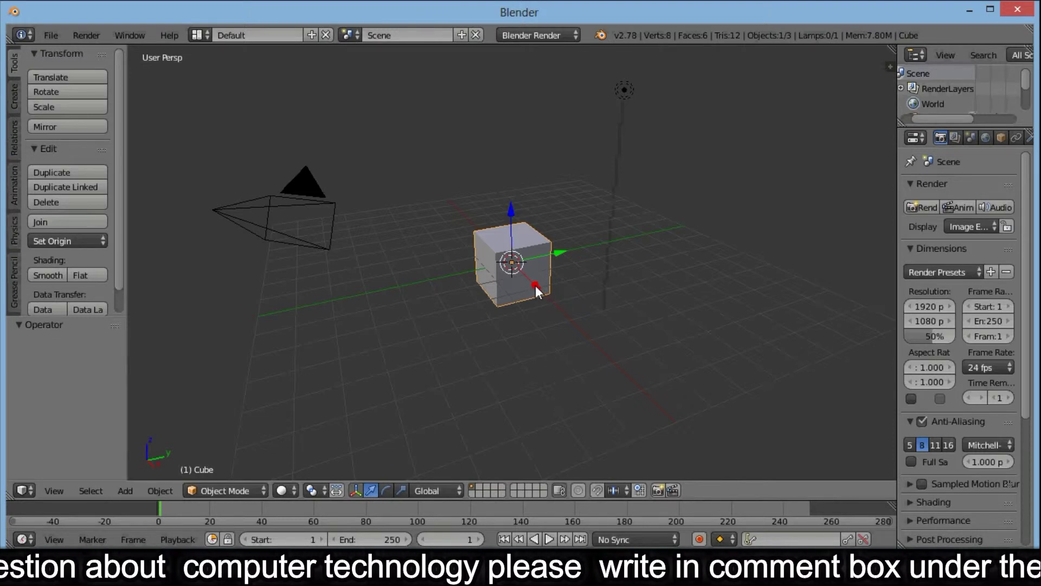
- Slide the cube back and forth along Y, then lift it 1.286 up Z
mouse_move(537, 284)
mouse_down()
mouse_move(650, 381)
mouse_move(468, 201)
mouse_move(606, 314)
mouse_move(549, 258)
mouse_move(665, 216)
mouse_move(420, 260)
mouse_move(606, 238)
mouse_move(581, 242)
mouse_move(577, 258)
mouse_move(596, 276)
mouse_move(592, 264)
mouse_up()
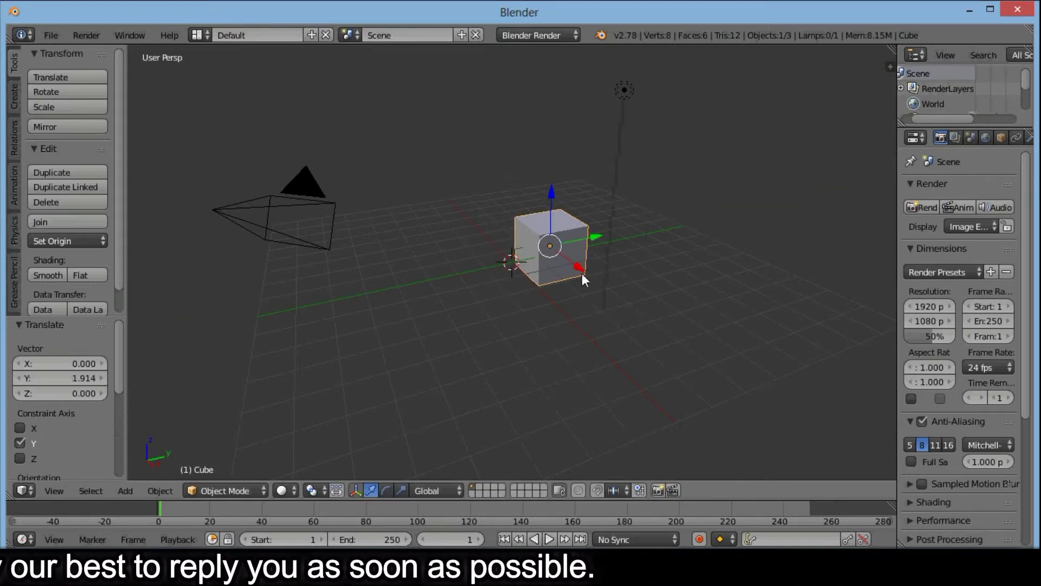
mouse_move(576, 267)
mouse_down()
mouse_move(604, 301)
mouse_move(546, 239)
mouse_move(647, 303)
mouse_move(525, 207)
mouse_move(632, 302)
mouse_move(526, 199)
mouse_move(557, 245)
mouse_move(632, 304)
mouse_move(559, 253)
mouse_move(638, 318)
mouse_move(572, 245)
mouse_move(624, 274)
mouse_move(532, 204)
mouse_move(652, 291)
mouse_move(598, 261)
mouse_move(641, 236)
mouse_move(546, 243)
mouse_move(430, 276)
mouse_move(677, 240)
mouse_move(456, 287)
mouse_move(567, 248)
mouse_move(678, 234)
mouse_move(567, 263)
mouse_move(649, 231)
mouse_move(362, 290)
mouse_move(741, 236)
mouse_move(435, 281)
mouse_move(547, 268)
mouse_move(513, 262)
mouse_up()
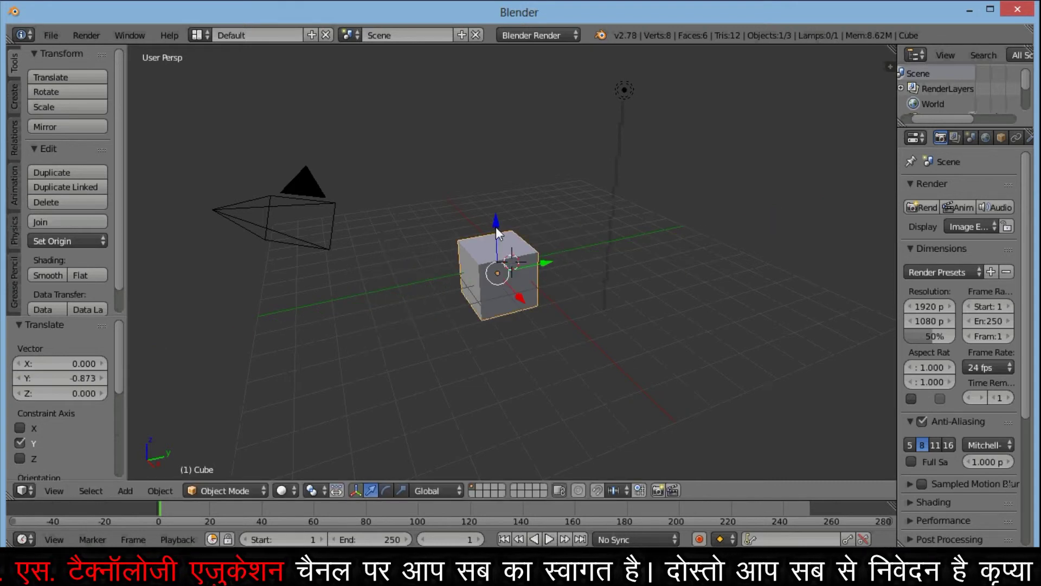
mouse_move(498, 208)
mouse_down()
mouse_move(503, 154)
mouse_move(495, 291)
mouse_move(499, 189)
mouse_up()
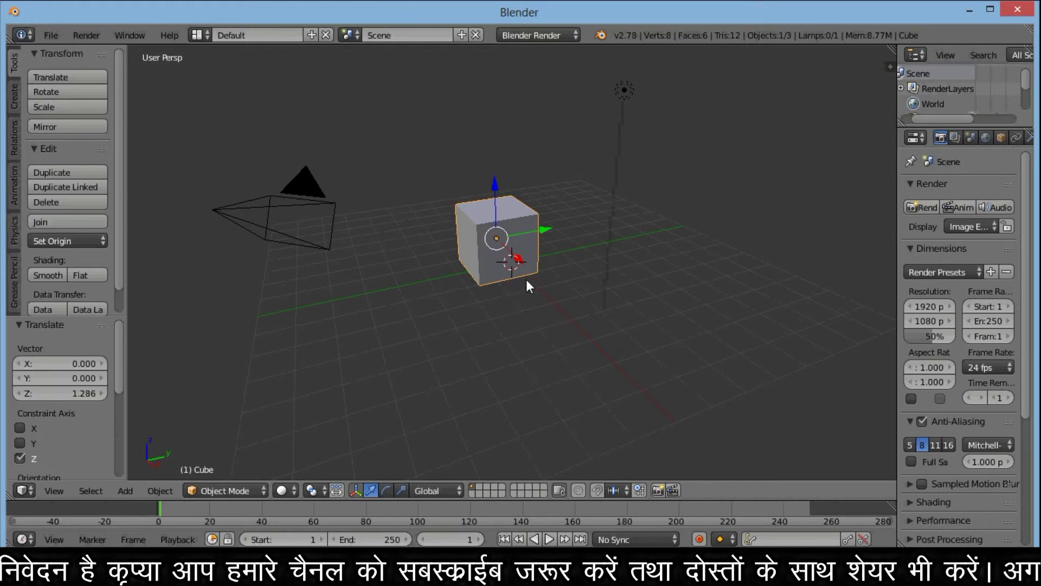
- Start a rotation about global Y, then cancel it
key(r)
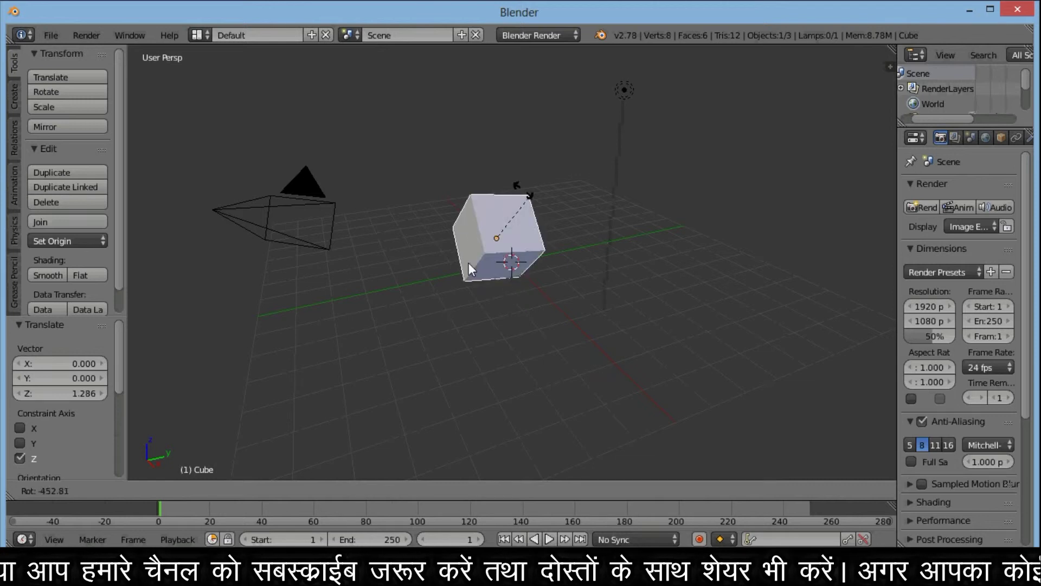
key(y)
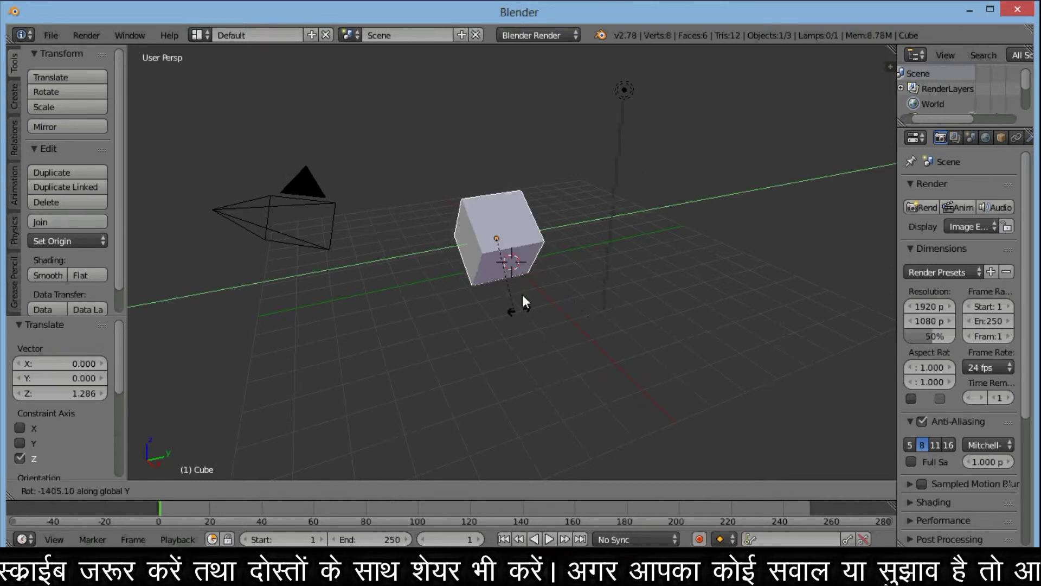
key(Escape)
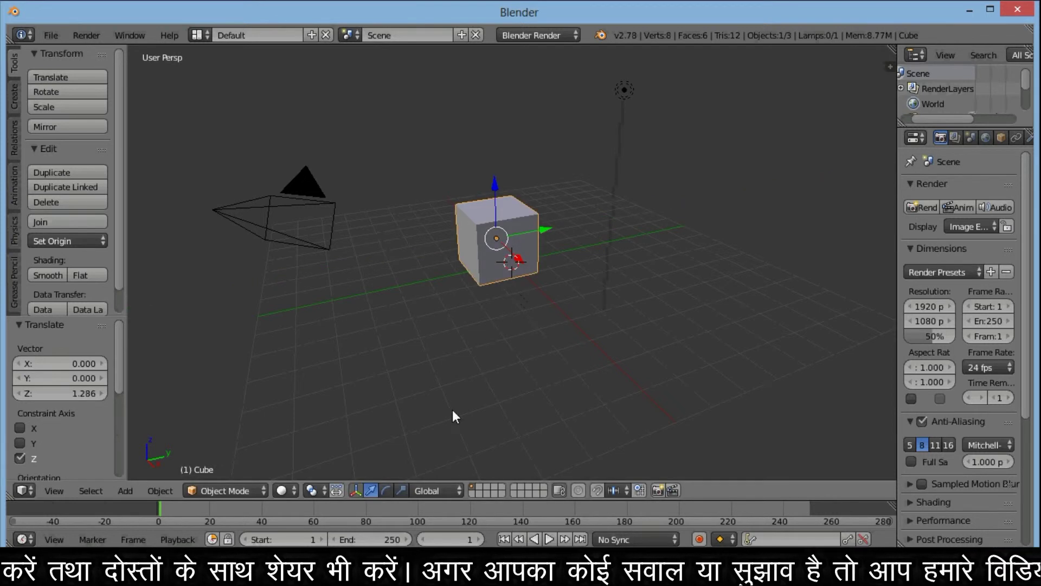
- Rotate the cube about its X and Z axes with the rotate manipulator rings
click(386, 490)
drag(542, 205, 563, 392)
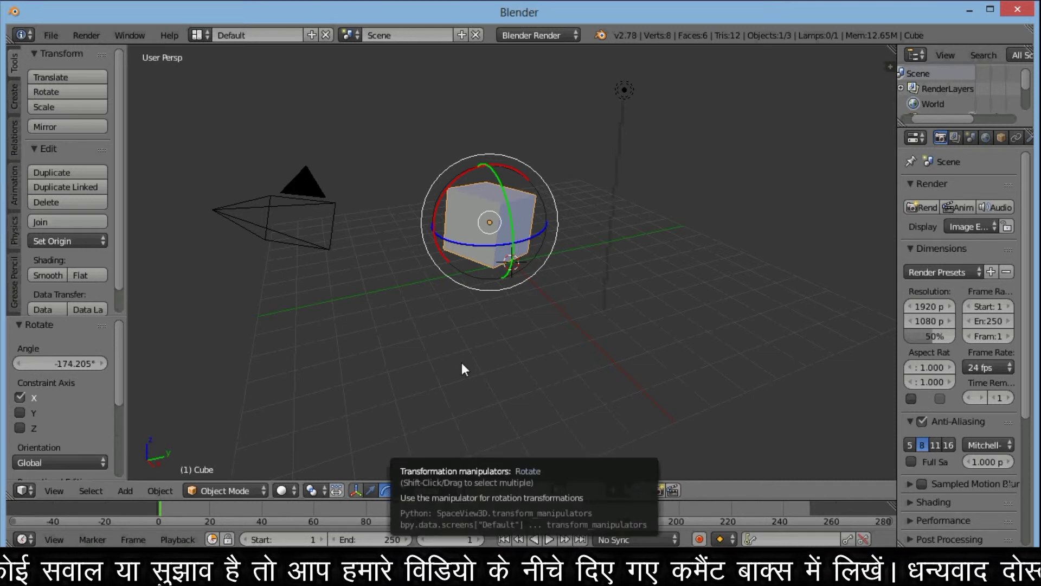
drag(510, 238, 500, 235)
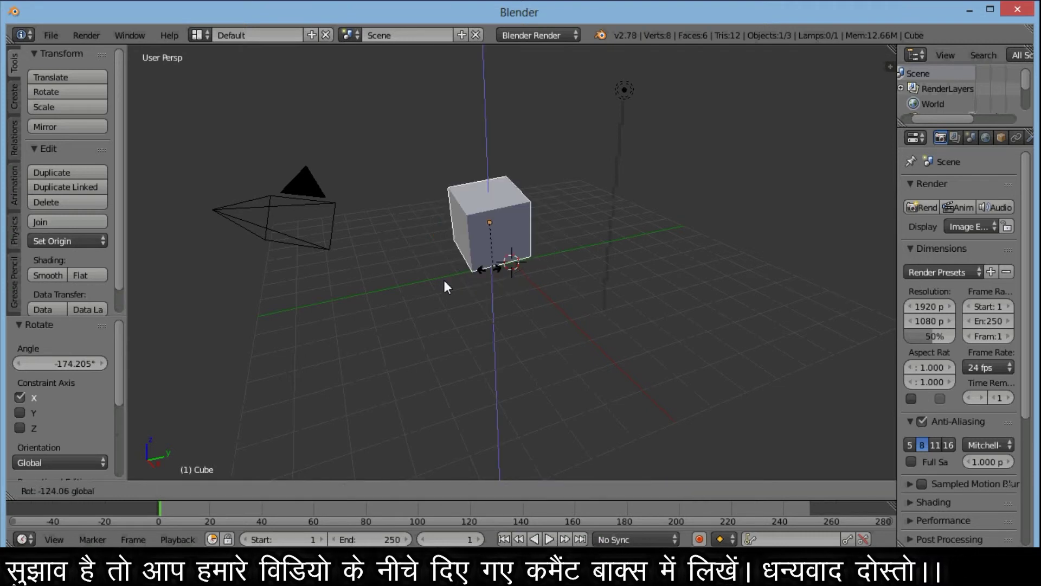
mouse_move(524, 179)
mouse_down()
mouse_move(543, 263)
mouse_move(353, 194)
mouse_up()
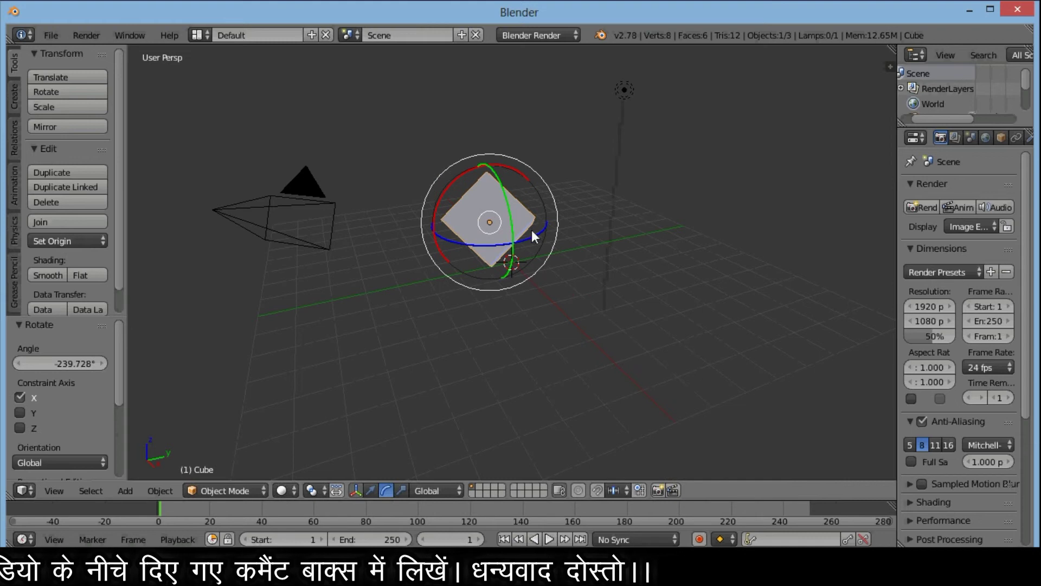
mouse_move(541, 233)
mouse_down()
mouse_move(505, 250)
mouse_move(334, 219)
mouse_move(530, 256)
mouse_move(575, 224)
mouse_up()
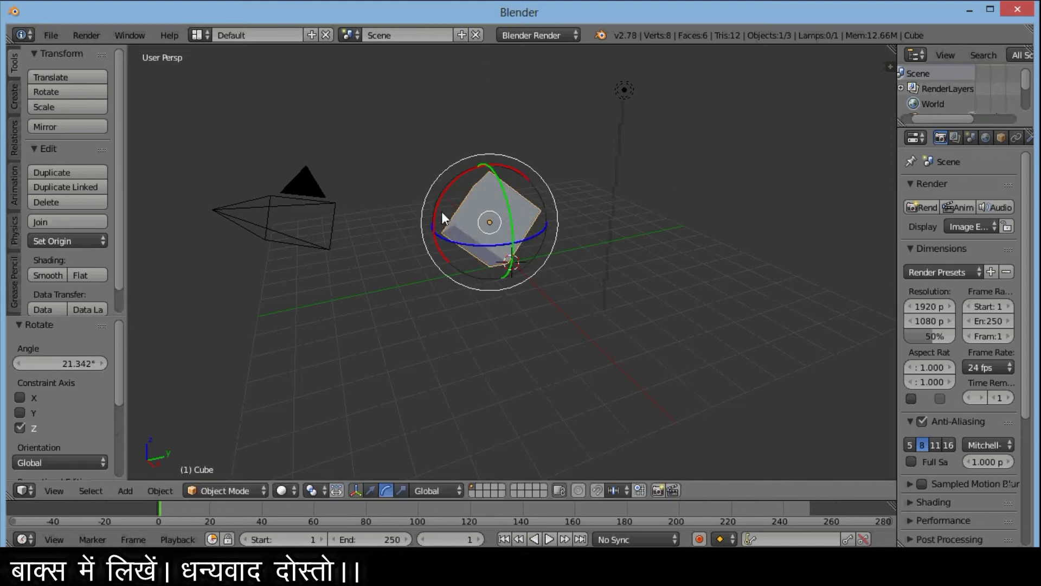
- Nudge the cube to a new position, then turn it 480.266° about global Y
key(g)
click(438, 212)
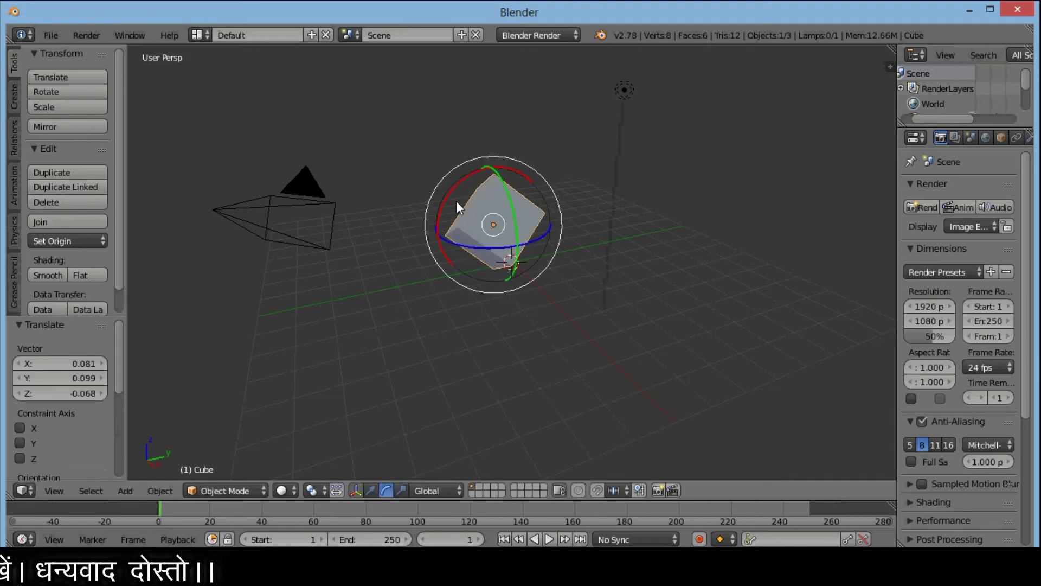
drag(512, 275, 508, 327)
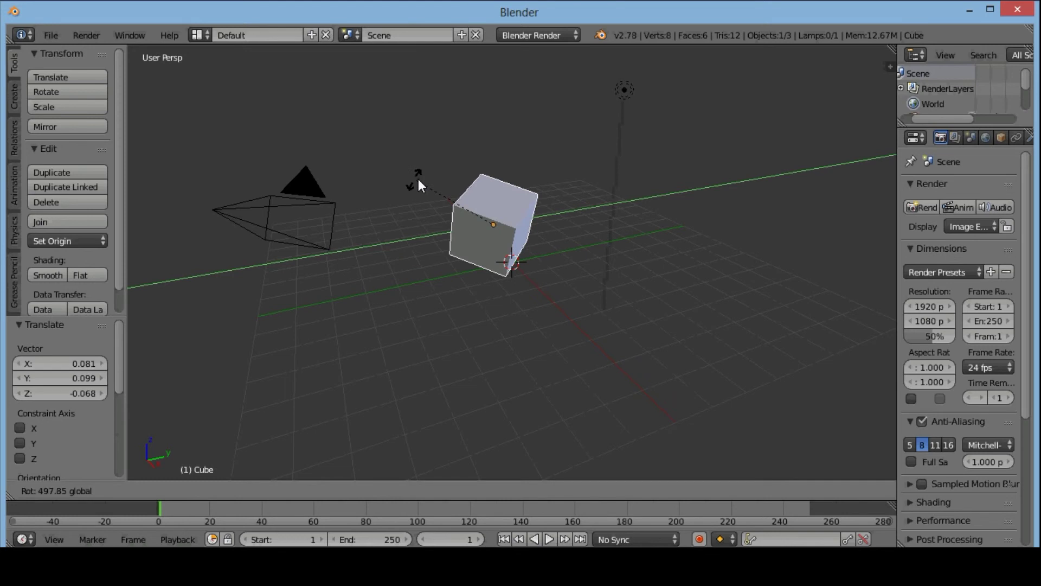
click(421, 210)
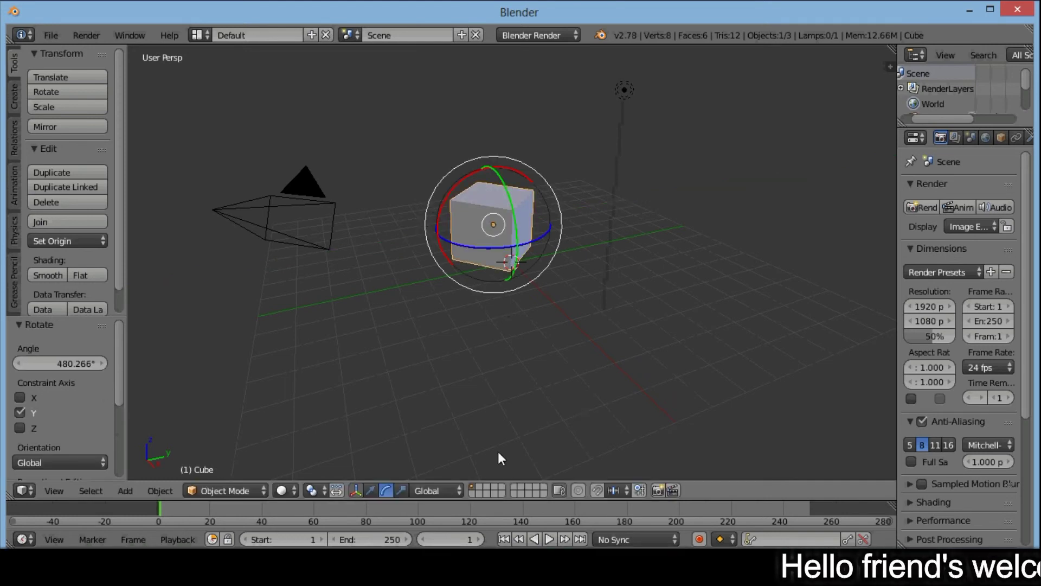
- Enlarge the cube about 2.1 times, rescale Y, and flatten Z to 0.780
click(403, 488)
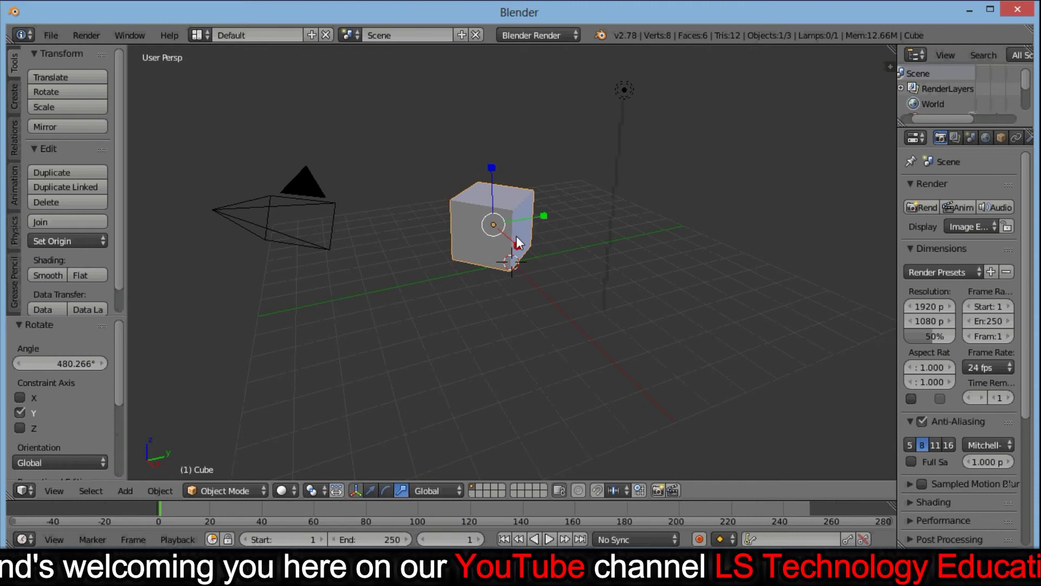
mouse_move(511, 251)
mouse_down()
mouse_move(563, 291)
mouse_move(546, 264)
mouse_up()
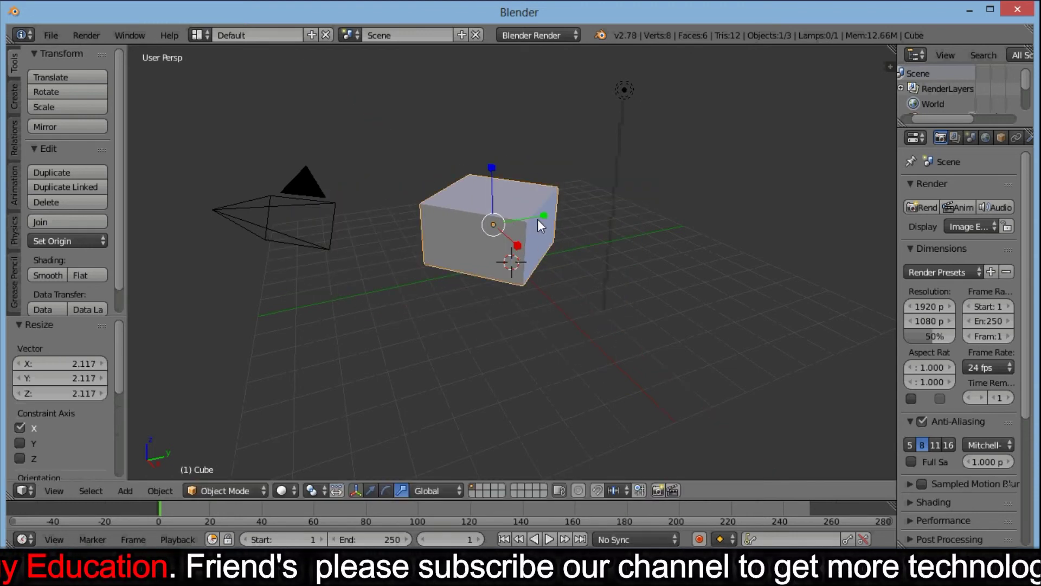
mouse_move(550, 216)
mouse_down()
mouse_move(620, 209)
mouse_move(518, 219)
mouse_up()
drag(492, 167, 502, 146)
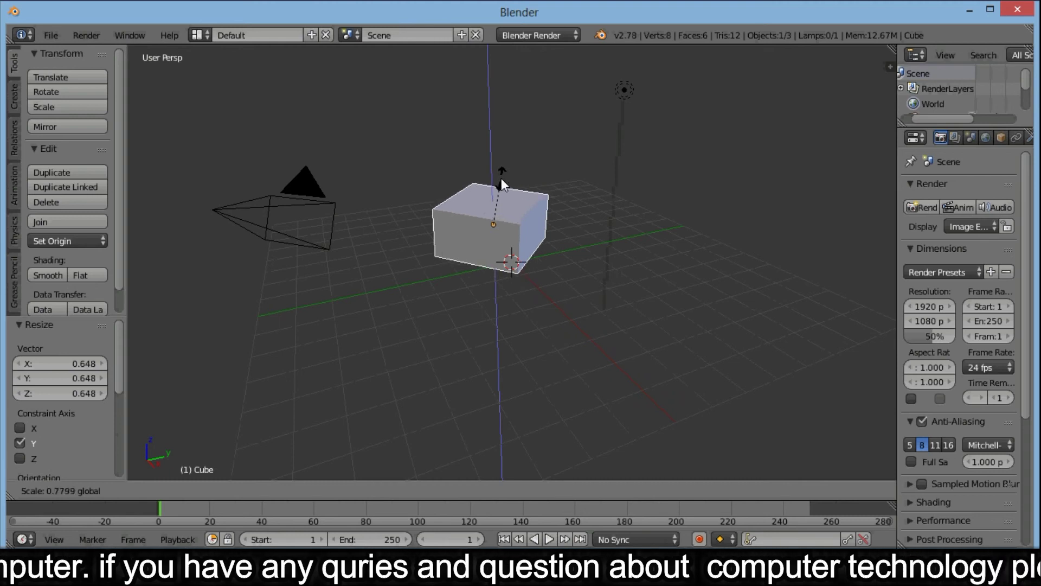
drag(502, 146, 501, 178)
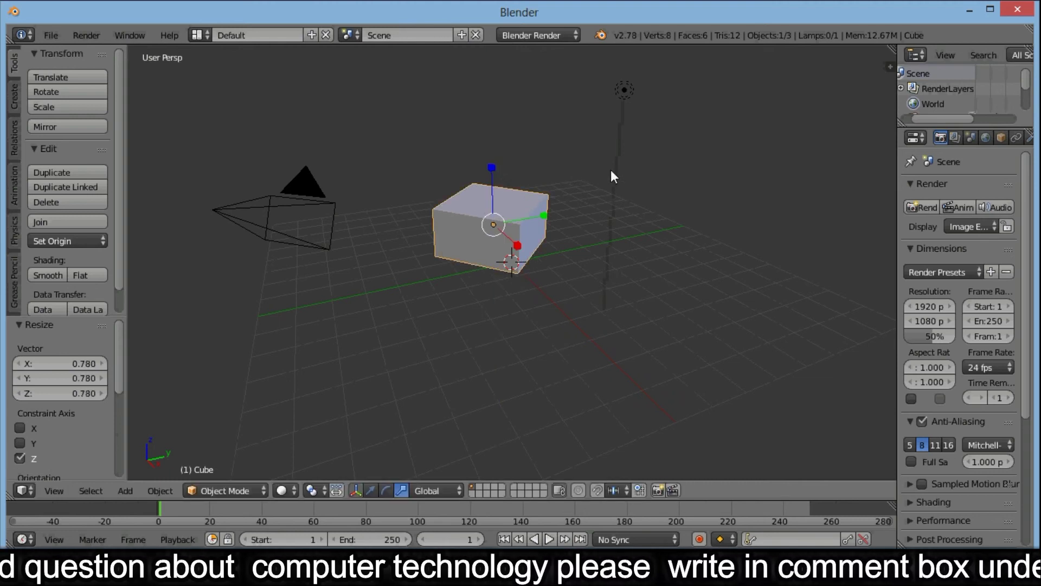